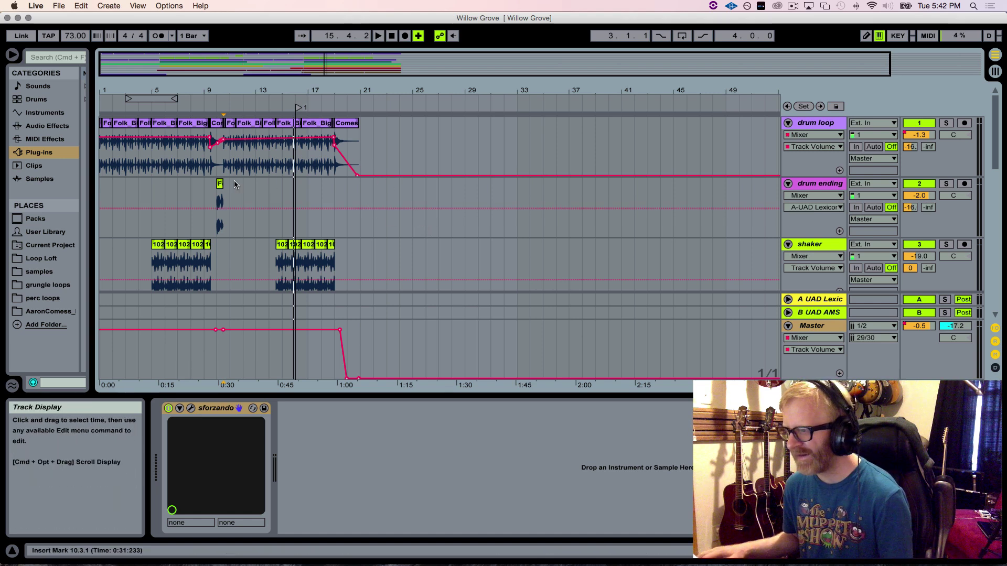
Play the full mix from bar 10 through the song's ending.
key("plus")
key("plus")
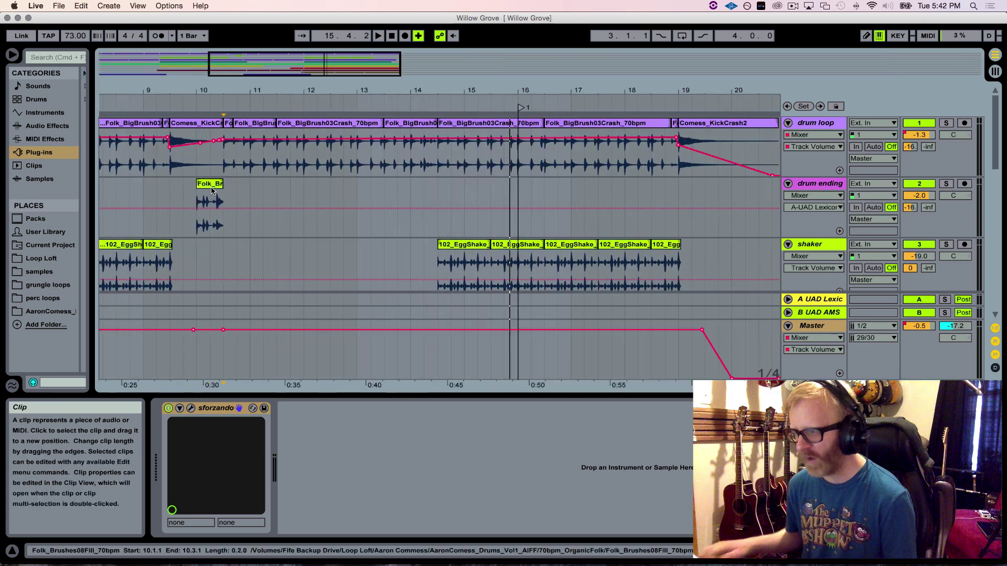
left_click(204, 199)
key("space")
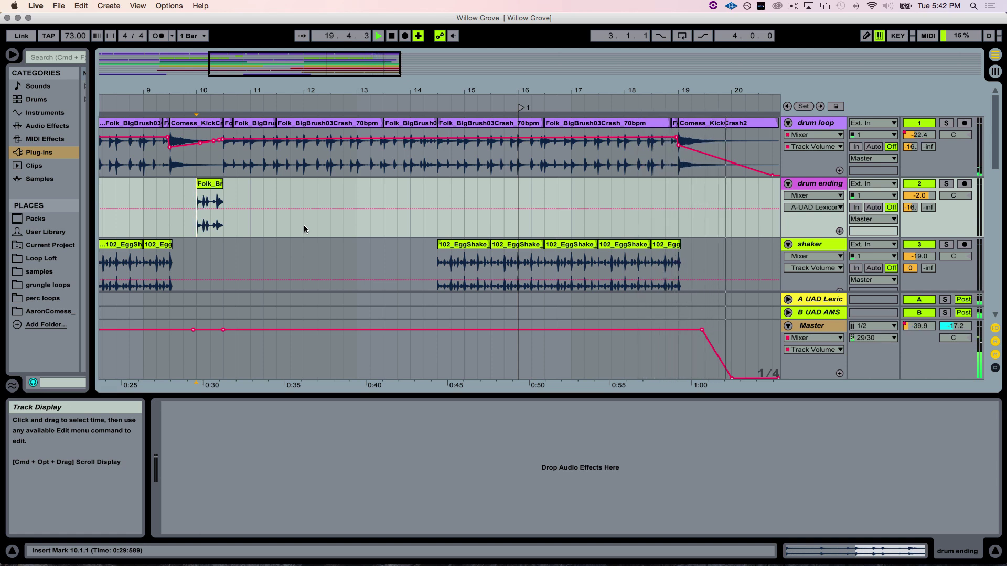
key("space")
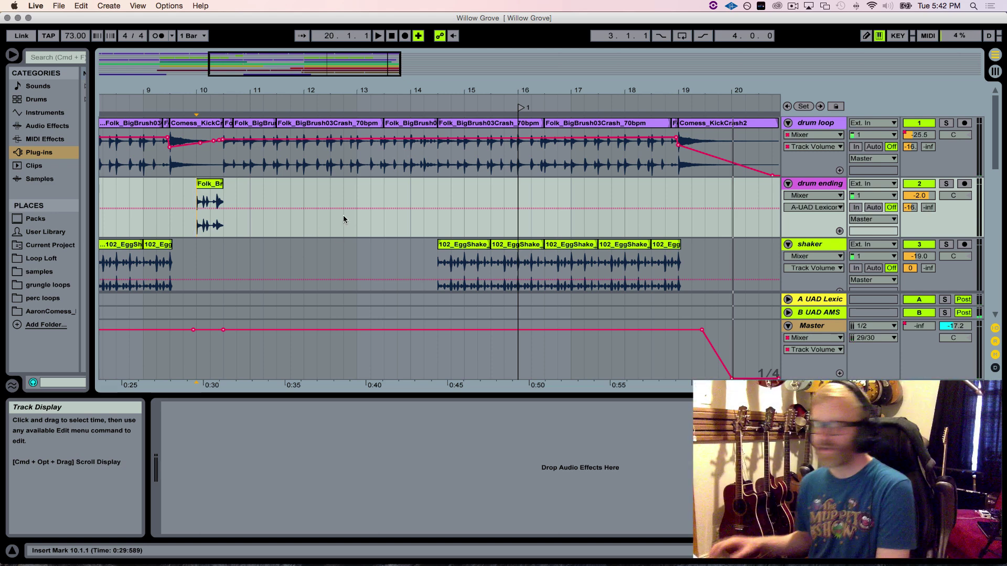
Solo the drum loop track and listen to it from bar 10.
left_click(946, 123)
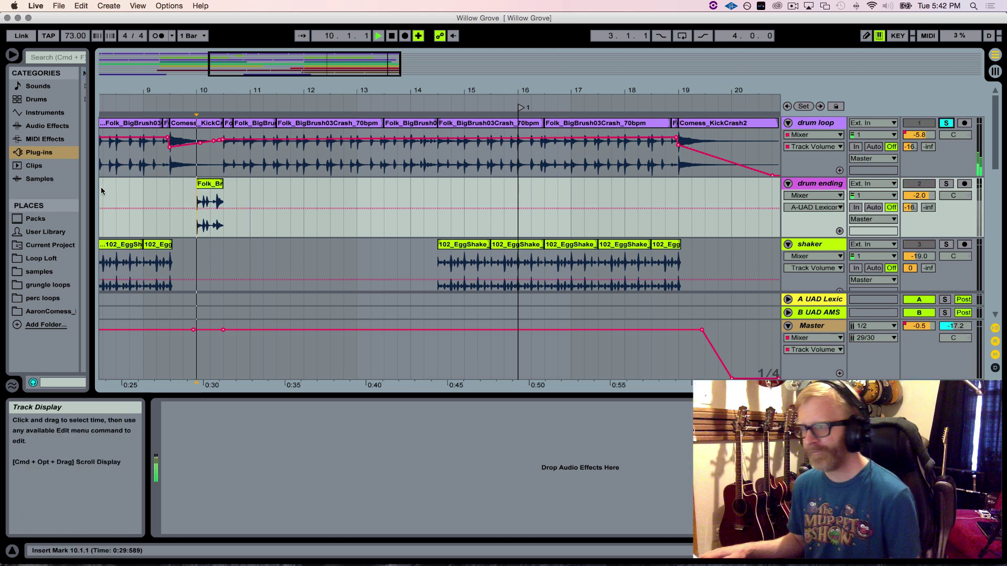
key("space")
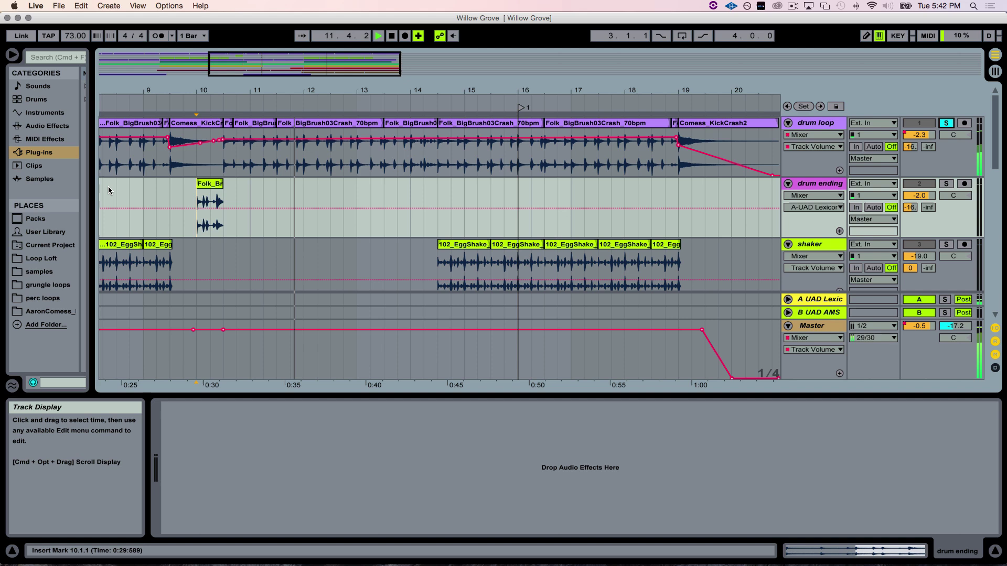
key("space")
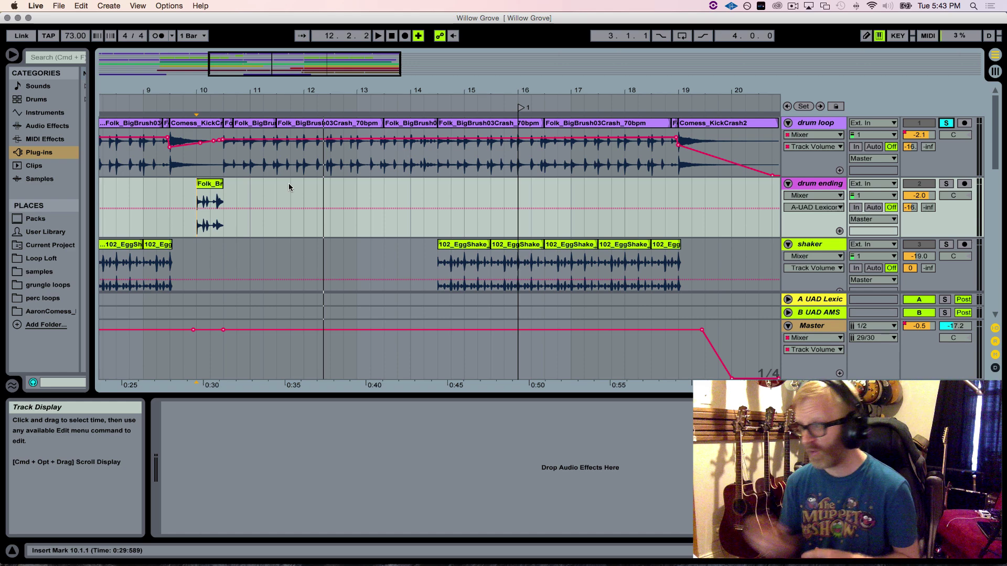
Solo the ac gtr track and listen to it on its own.
scroll(310, 194, "down", 5)
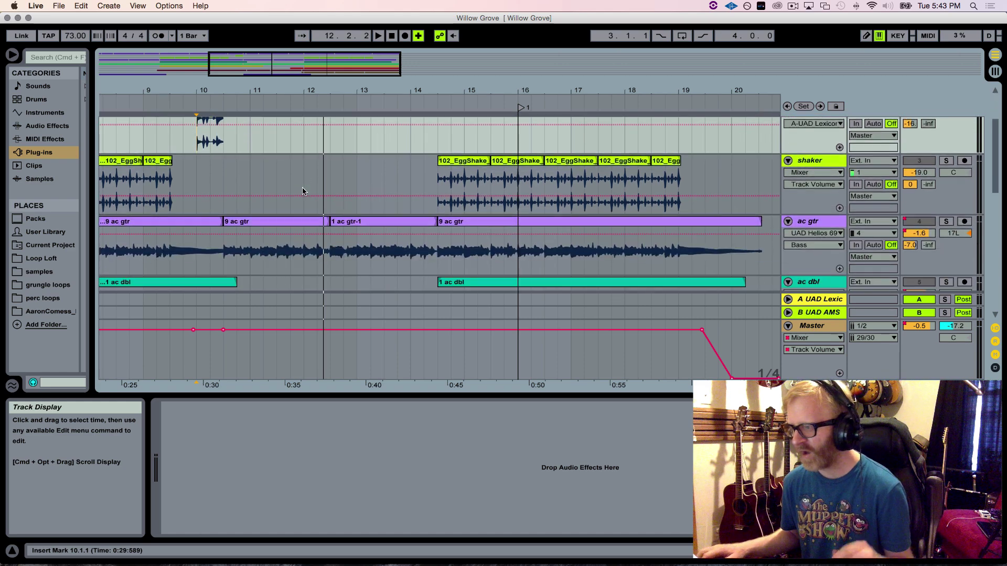
left_click(946, 222)
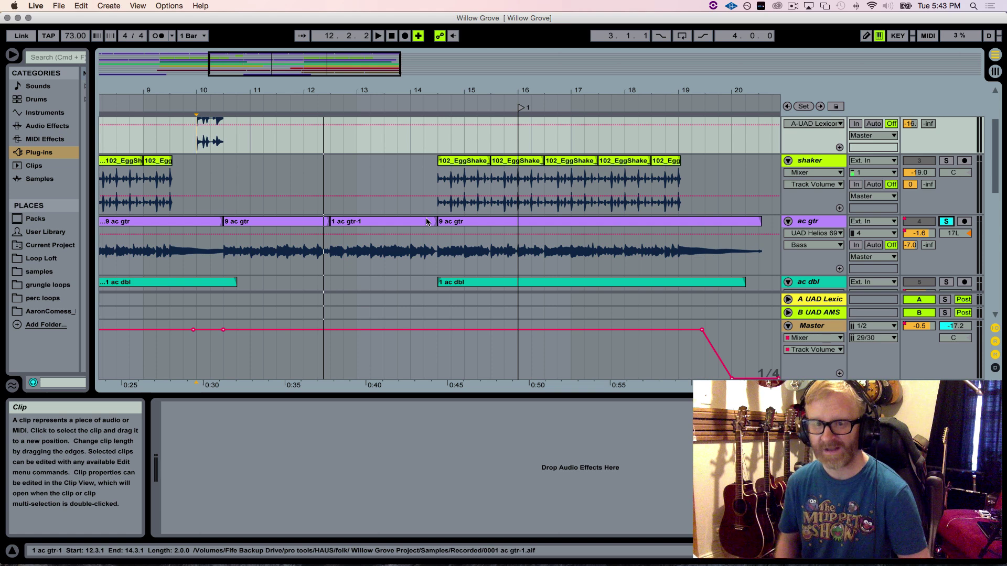
key("space")
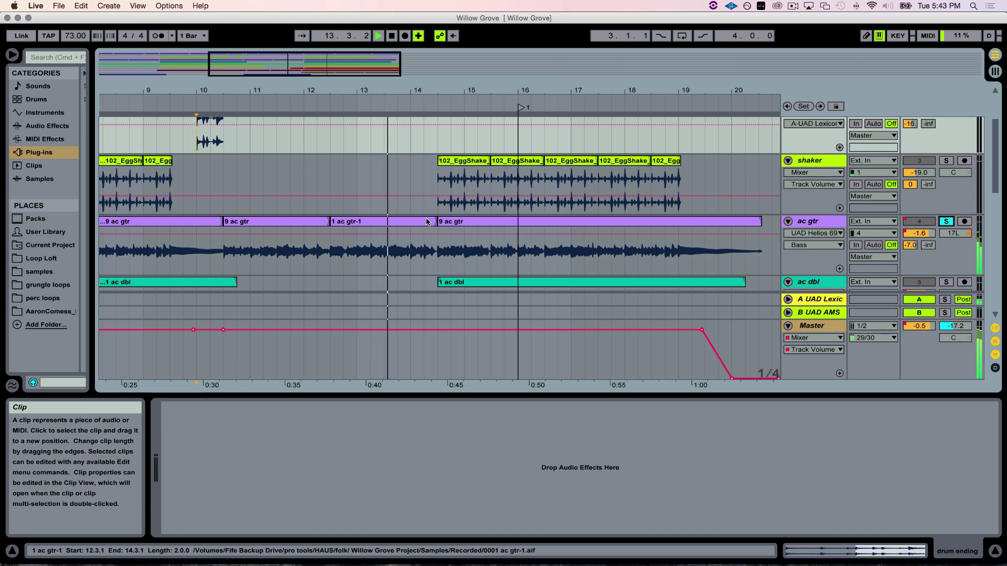
key("space")
Play the arrangement from 14.3.1 and switch the drum loop track back into solo and out again for comparison.
left_click(427, 166)
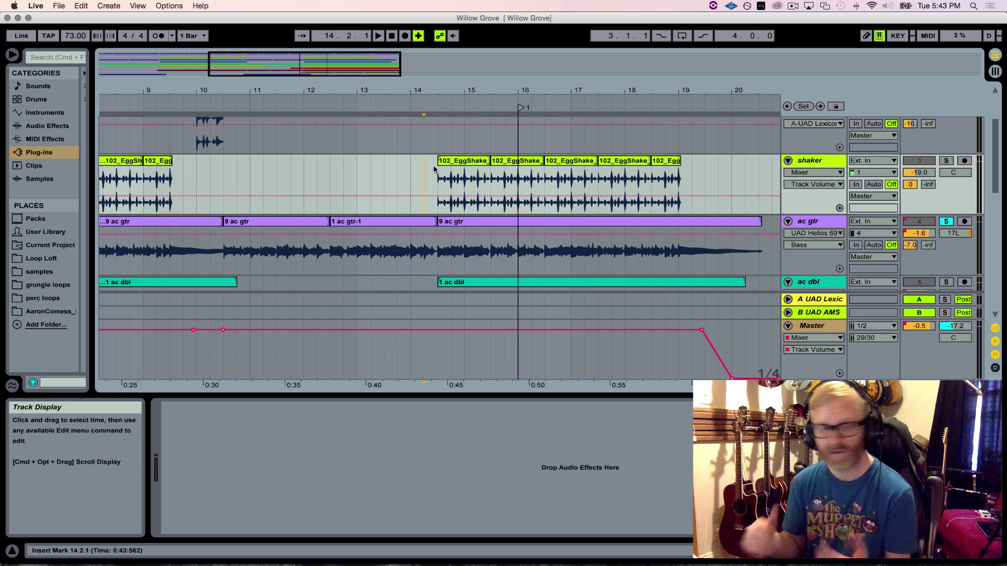
left_click(434, 164)
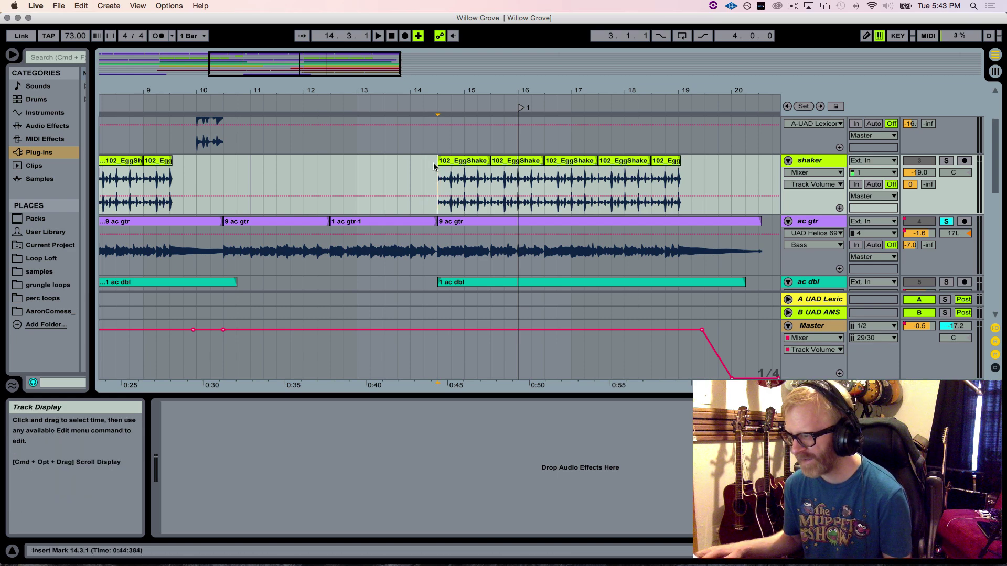
key("space")
scroll(580, 176, "down", 2)
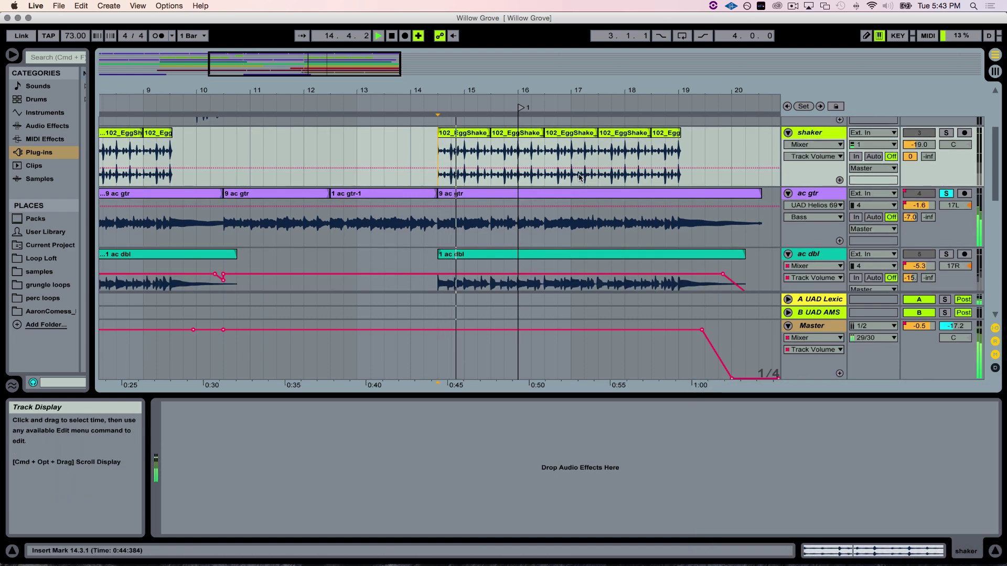
scroll(579, 177, "down", 1)
scroll(579, 176, "up", 5)
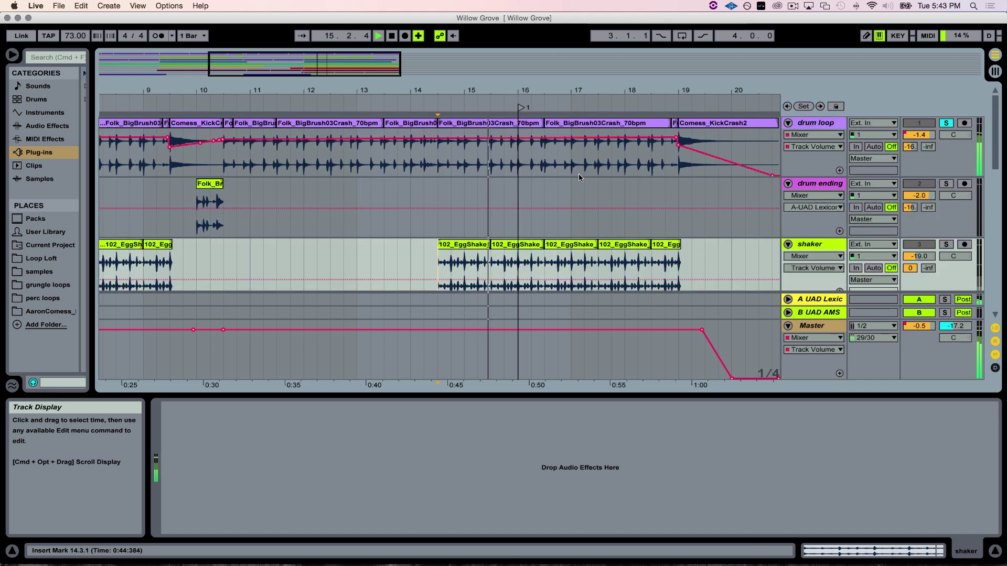
left_click(945, 123)
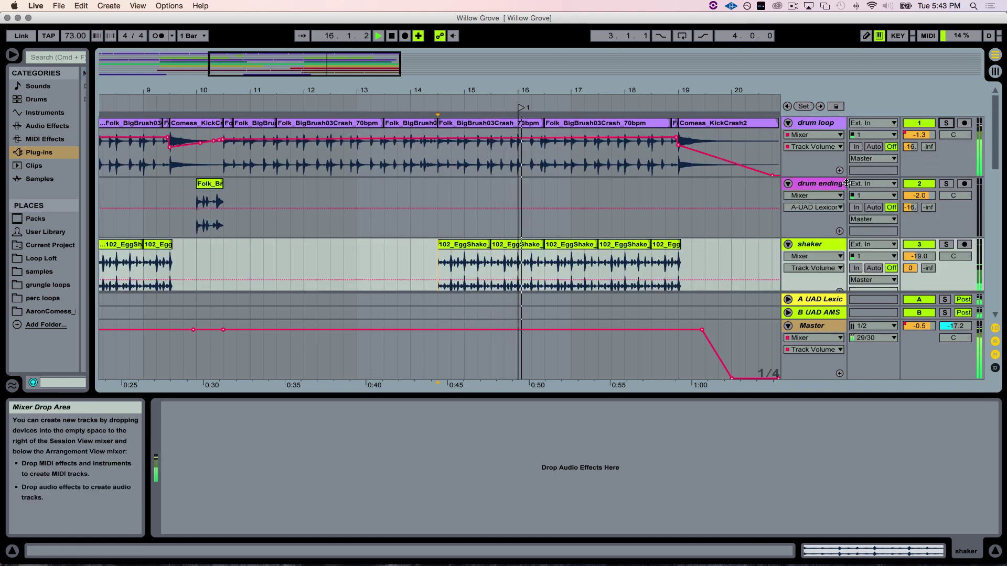
Solo the ac gtr and ac dbl tracks together and listen to the doubled acoustic guitars up to the ending.
scroll(847, 183, "down", 6)
left_click(945, 165)
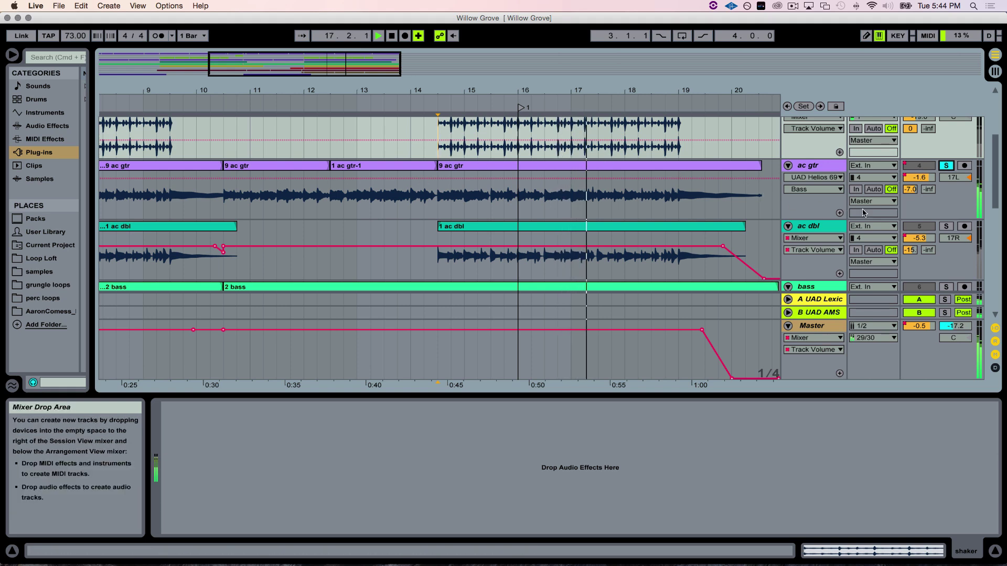
left_click(945, 226)
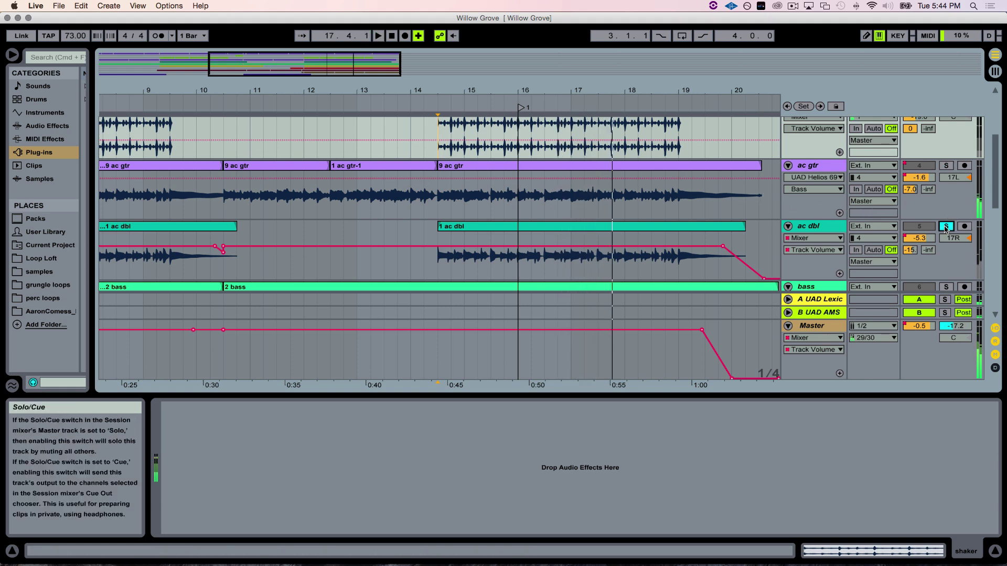
key("space")
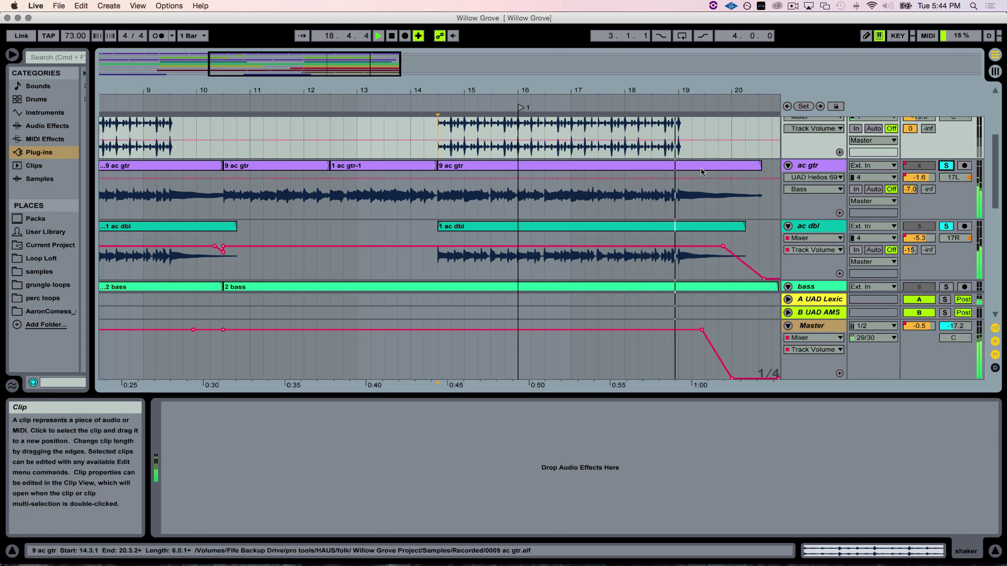
key("space")
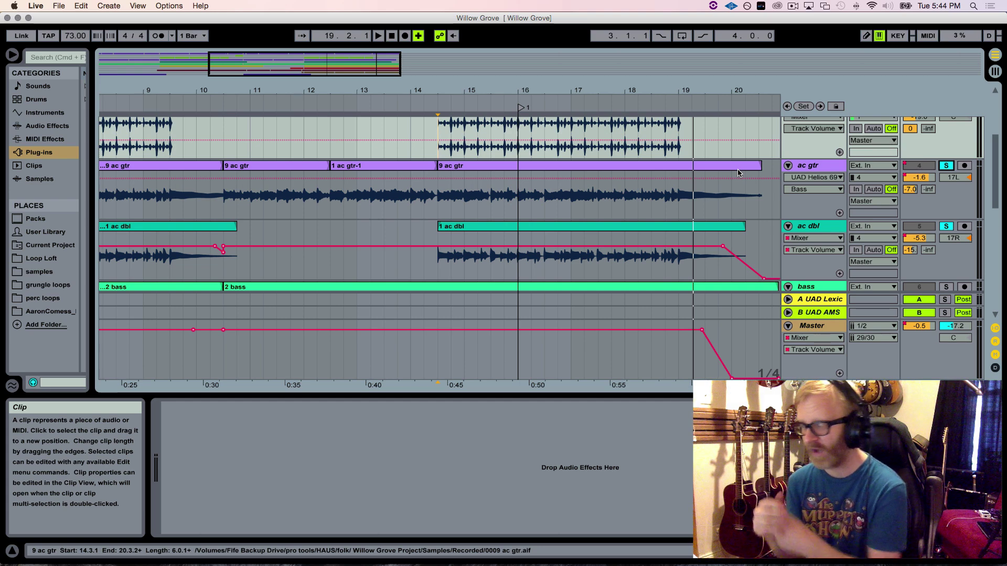
Solo the bass track and play it back.
scroll(870, 212, "up", 5)
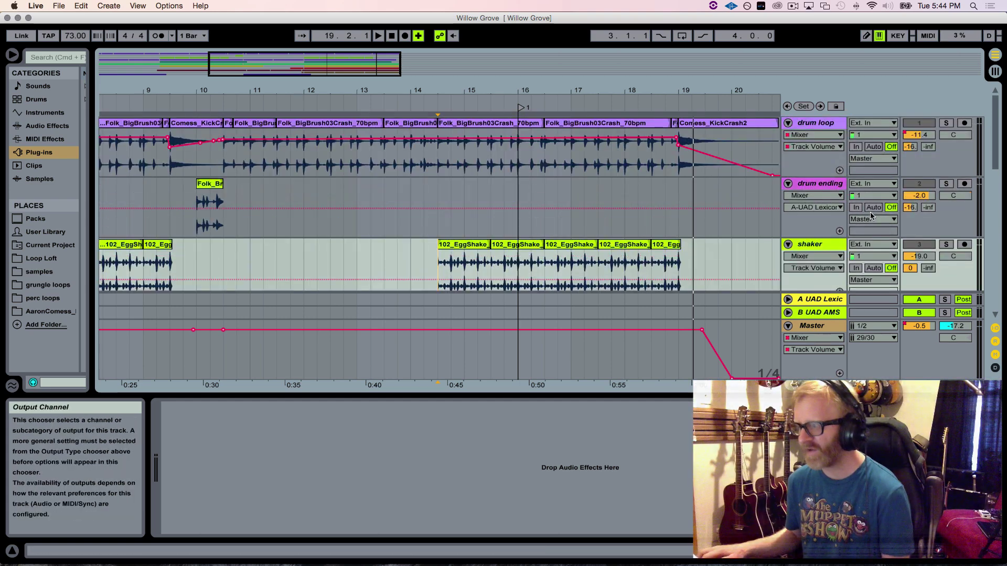
scroll(870, 212, "down", 5)
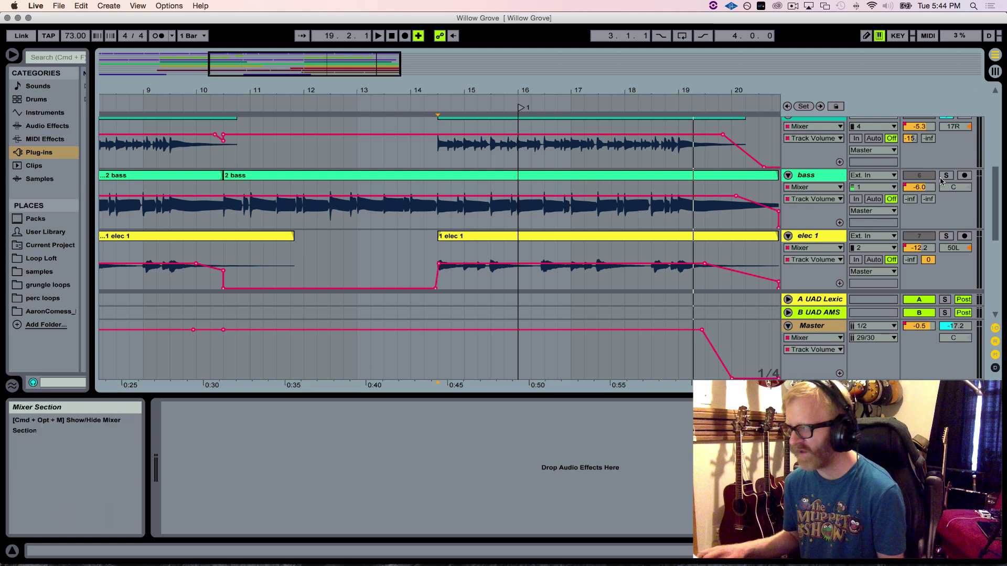
left_click(945, 177)
key("space")
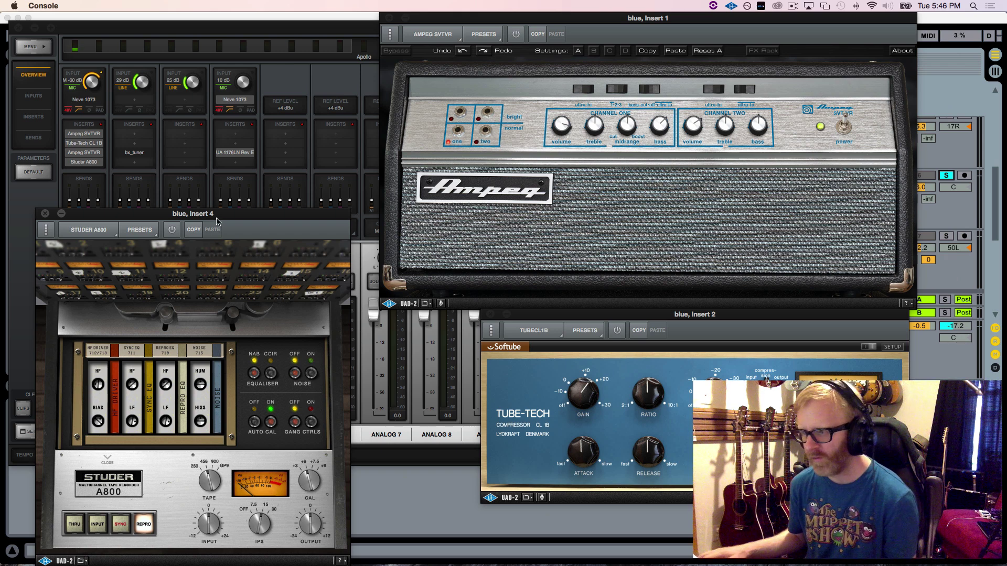
In Console, close the Studer A800 and Ampeg SVTVR plug-in windows of the blue channel.
left_click_drag(230, 218, 230, 180)
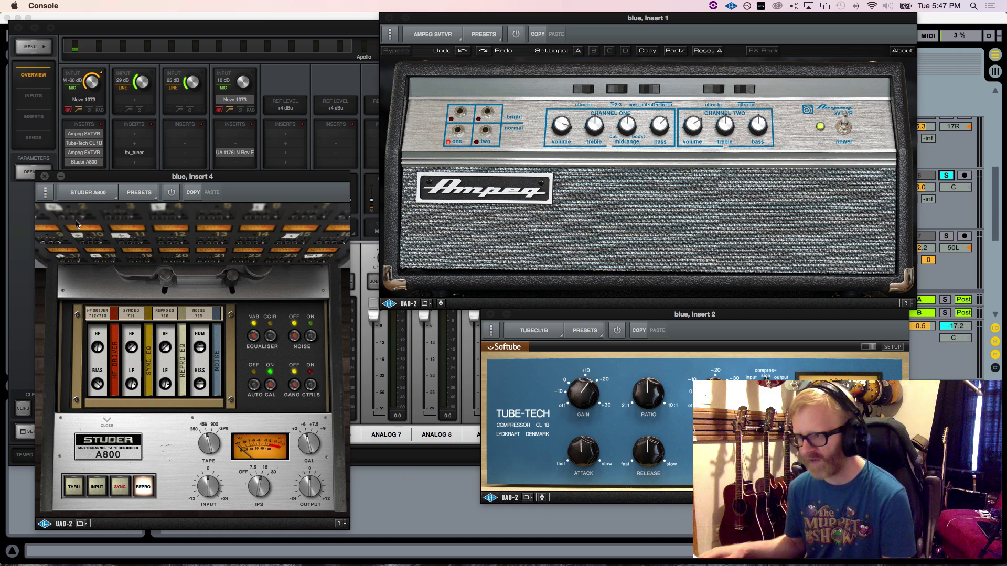
left_click(45, 176)
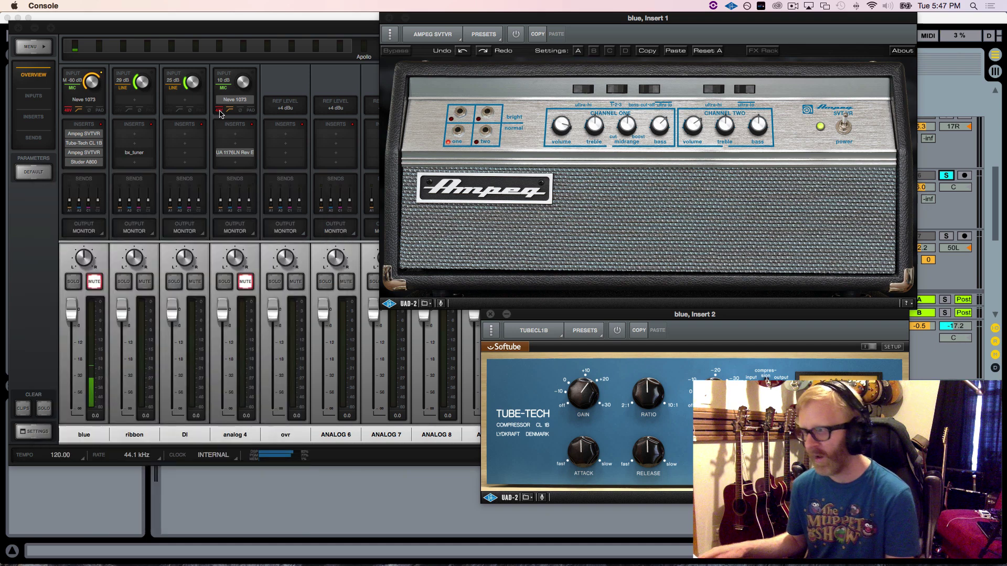
left_click(389, 18)
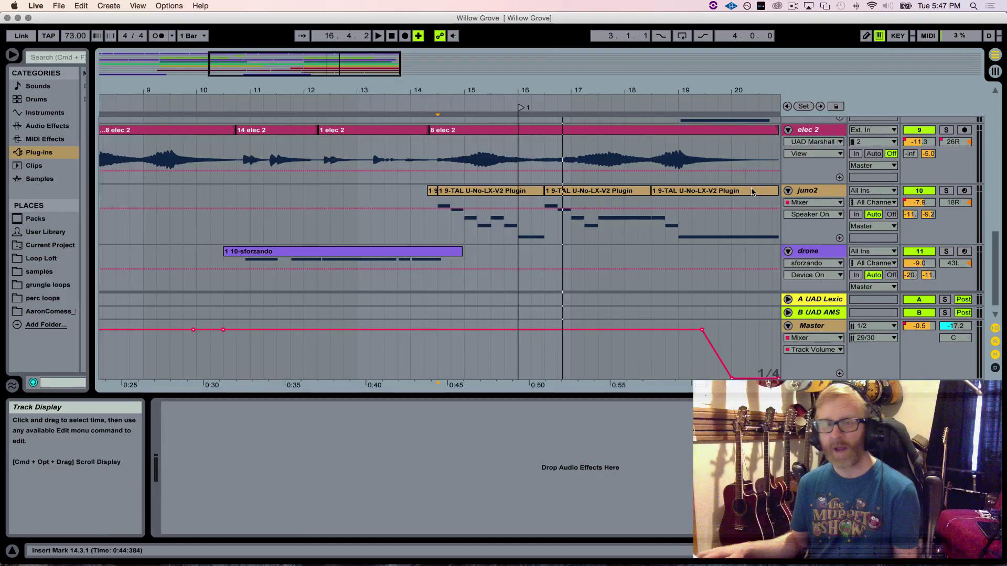
Solo the elec 2 track and listen to it from 14.3.1.
scroll(751, 190, "up", 3)
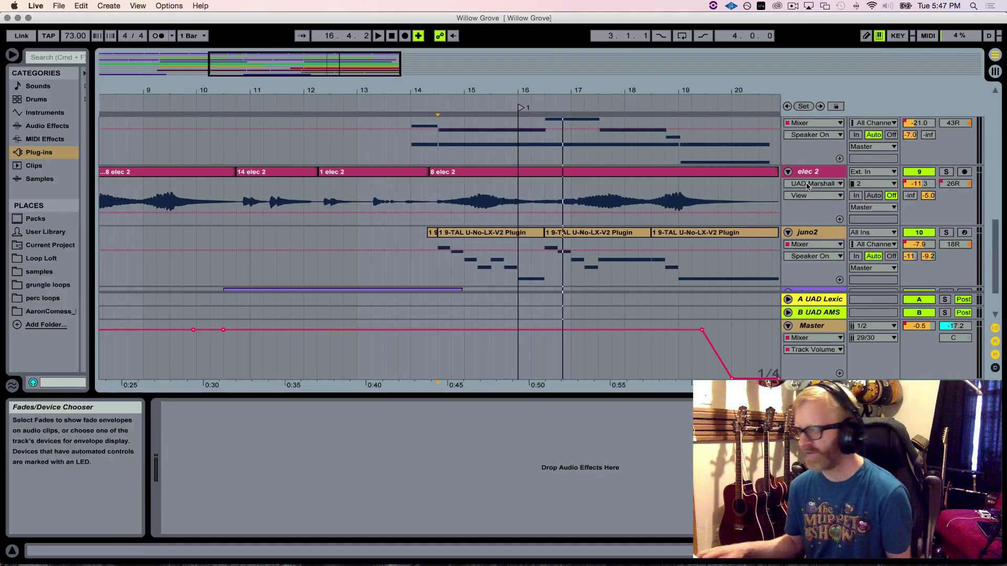
left_click(946, 171)
left_click(449, 202)
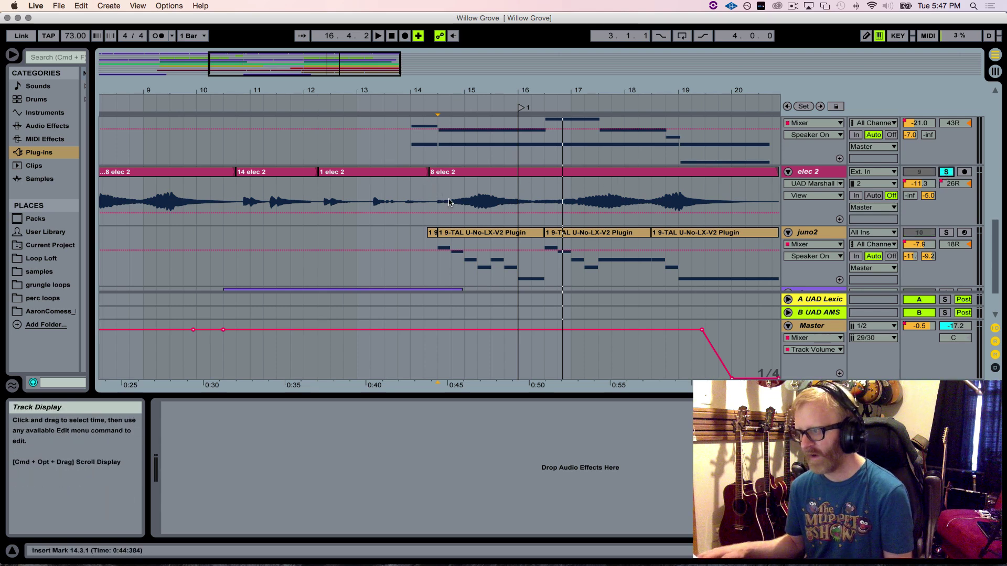
key("space")
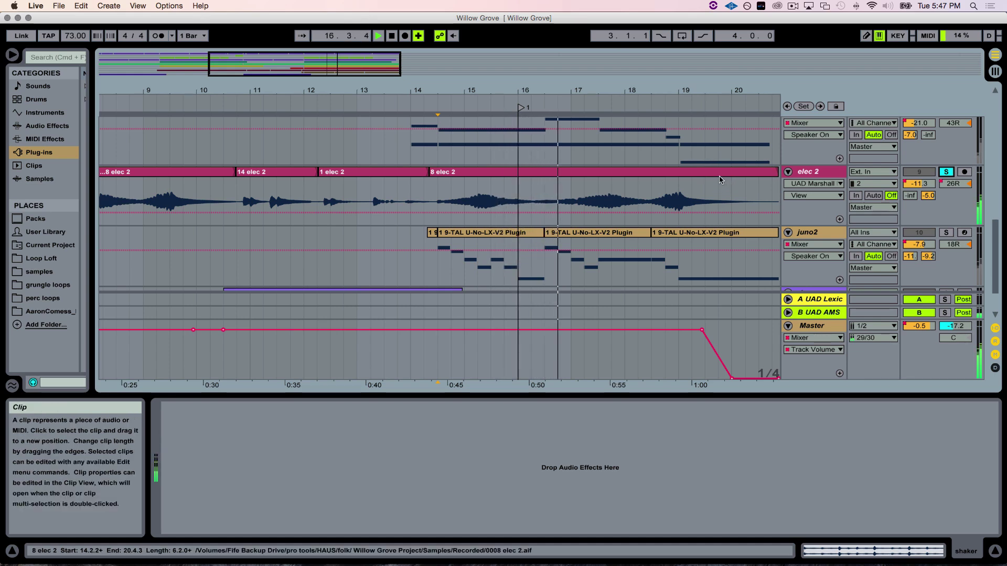
key("space")
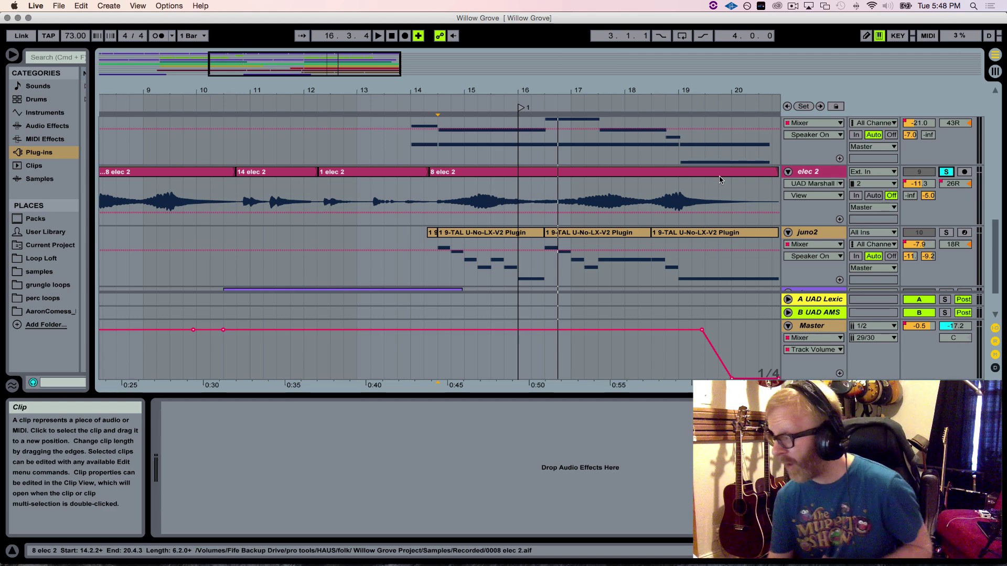
Solo the elec 1 track and listen to it from 14.3.1.
scroll(720, 179, "down", 3)
scroll(720, 179, "up", 8)
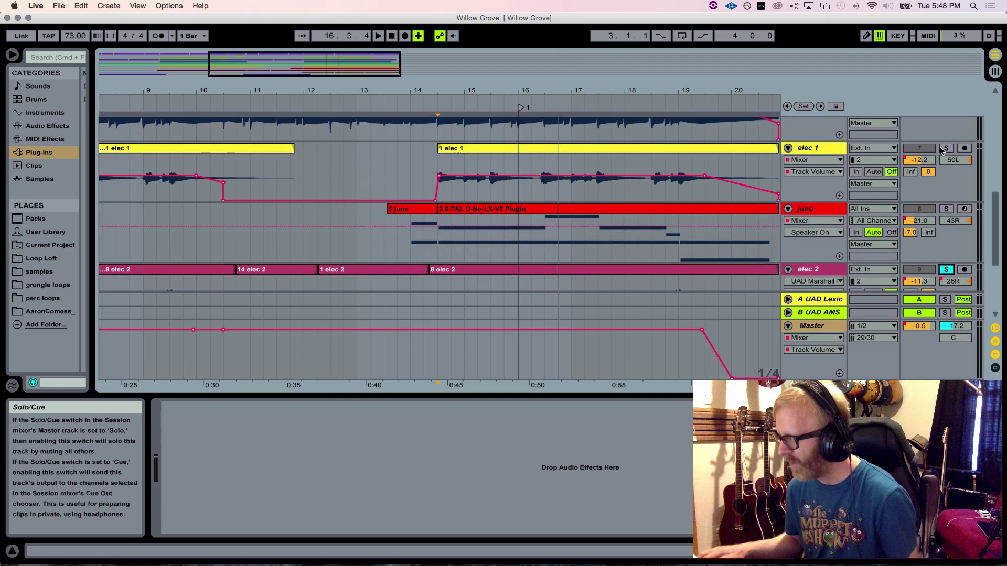
left_click(945, 148)
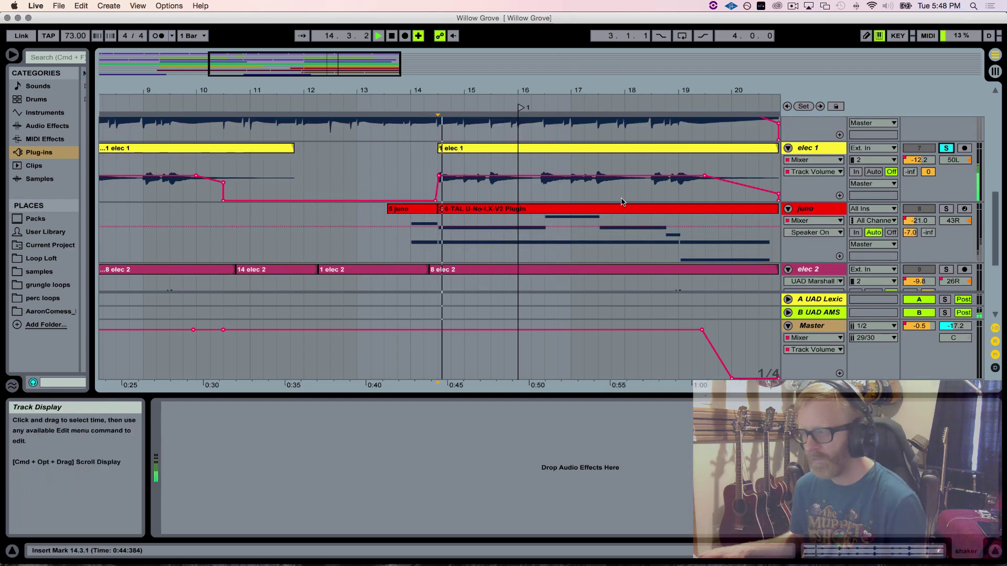
key("space")
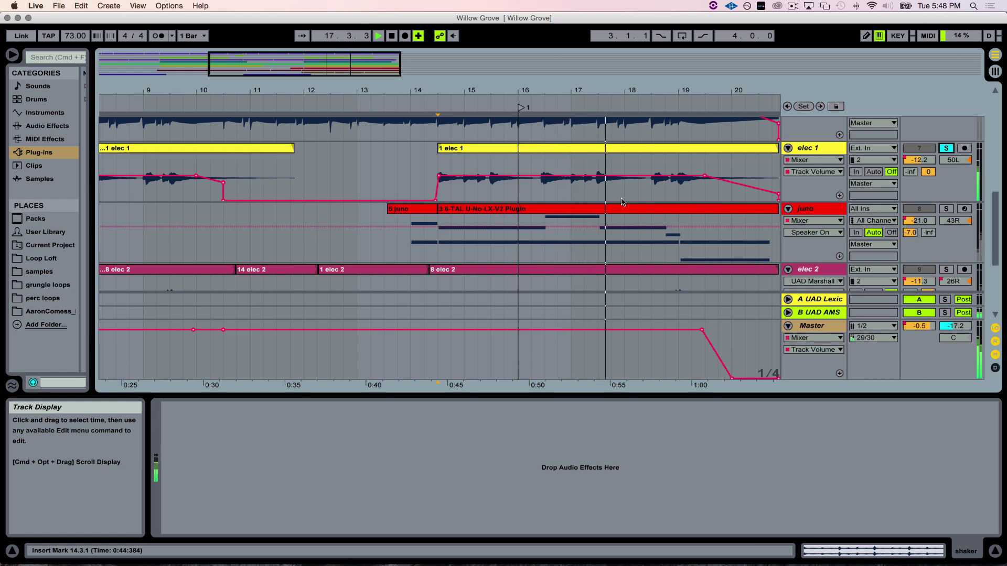
key("space")
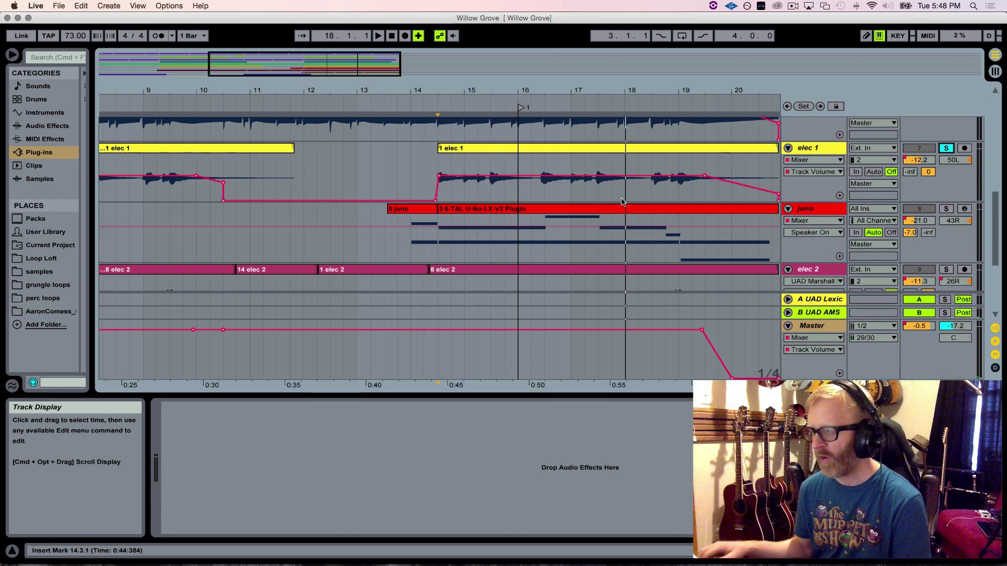
Add elec 2 to the solo alongside elec 1 and play both electric guitars together.
scroll(622, 202, "down", 1)
scroll(622, 202, "down", 1)
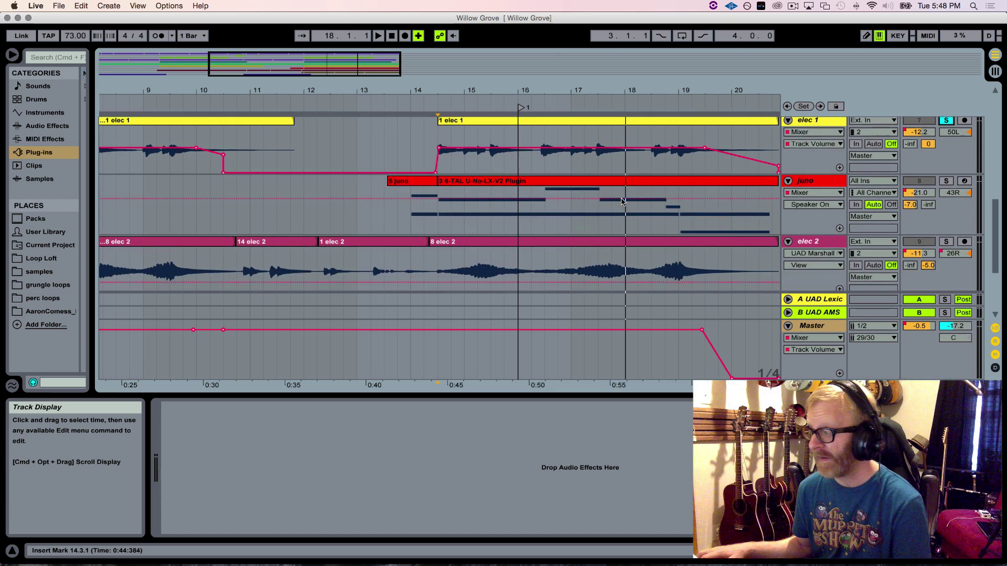
left_click(946, 242)
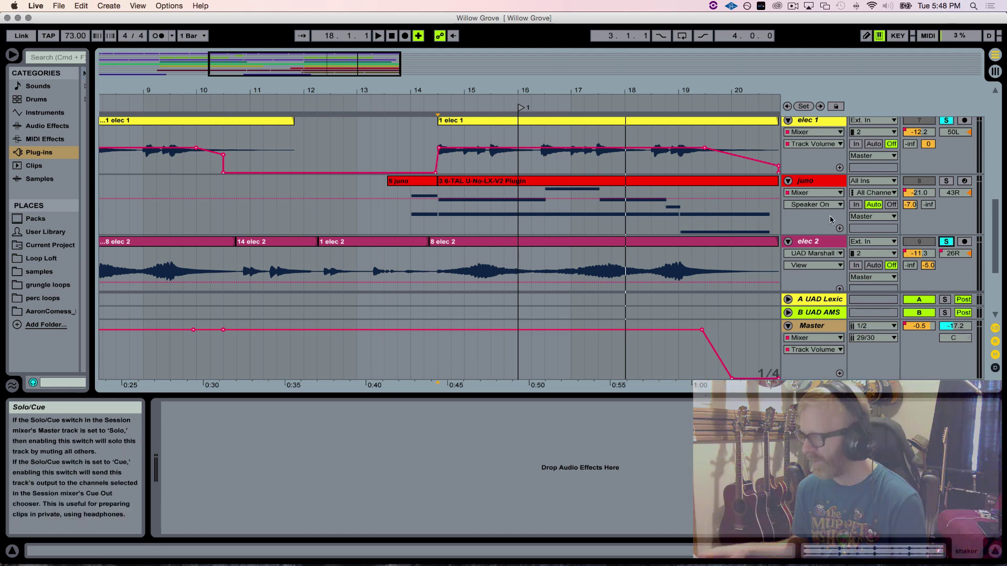
key("space")
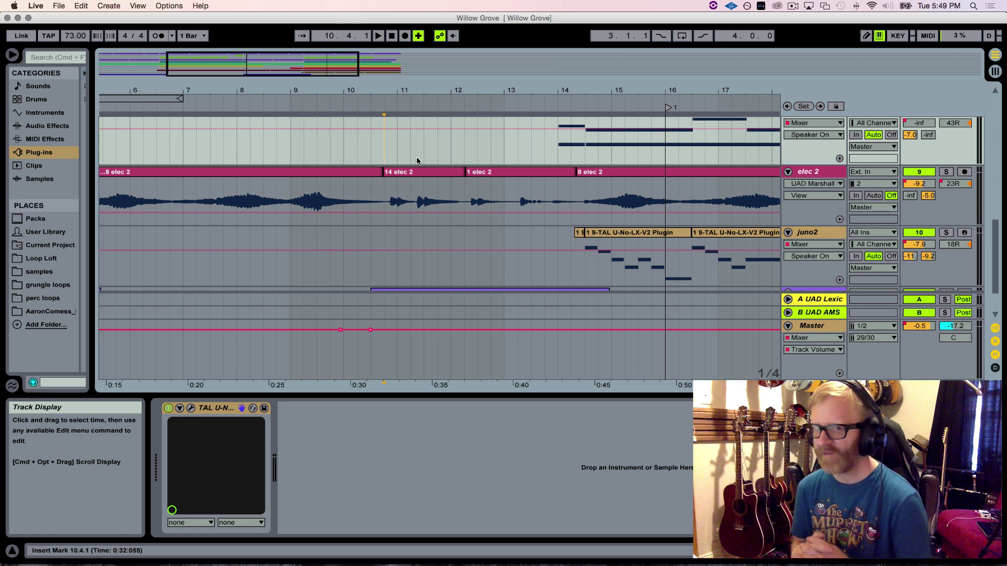
Play the arrangement from 10.4.1 and open the UAD Marshall Bluesbreaker 1962 plug-in window of the elec 2 track.
key("space")
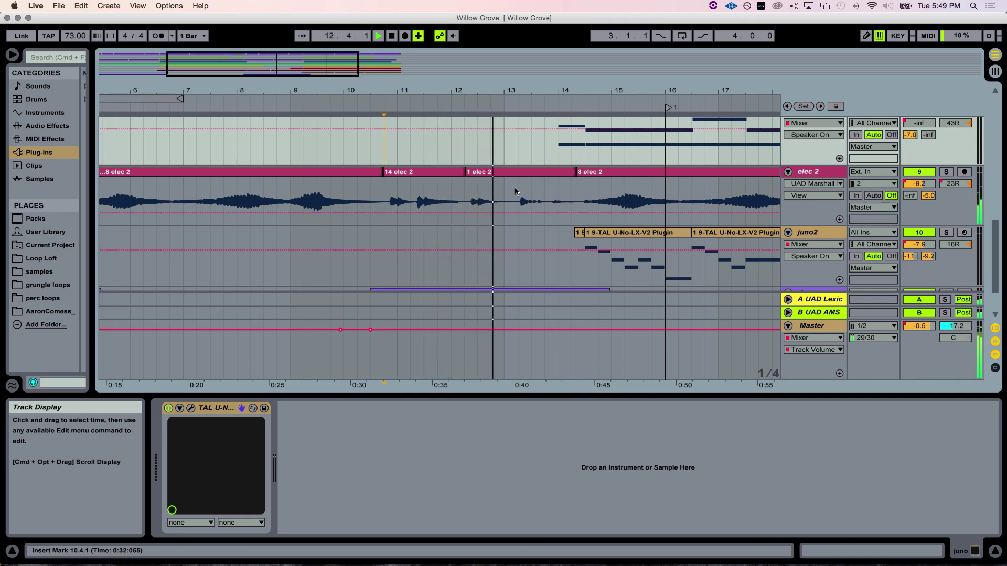
left_click(818, 171)
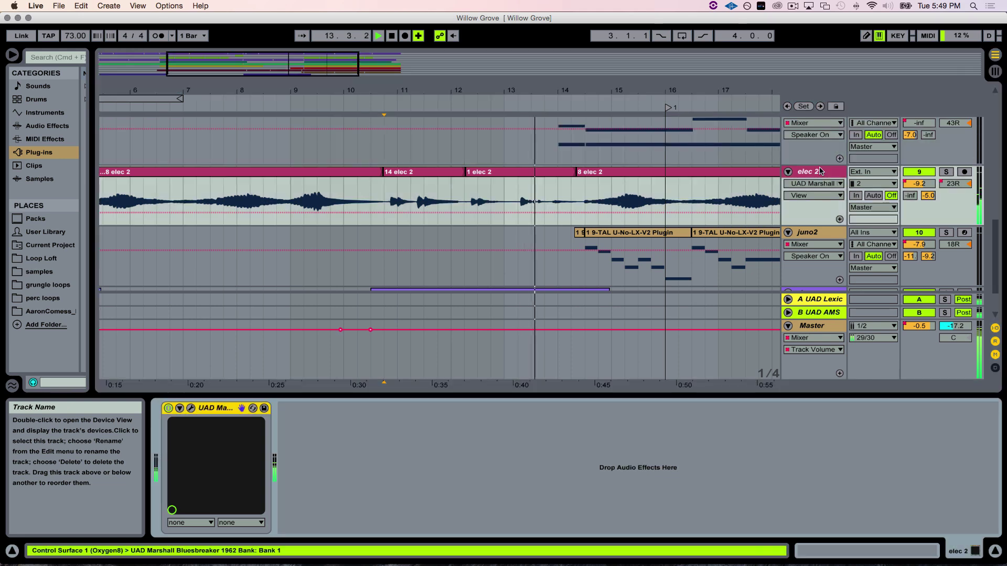
left_click(190, 408)
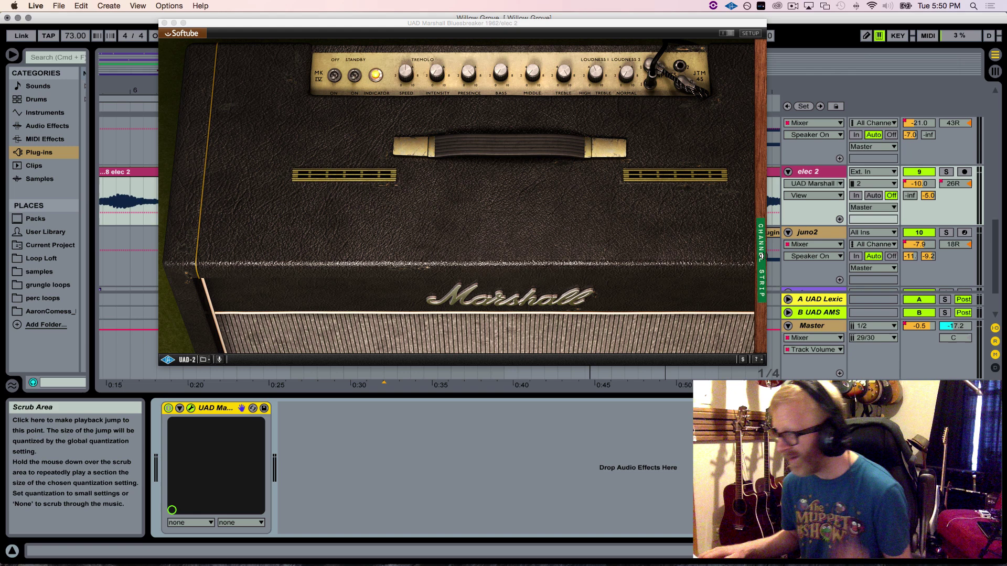
Show the Marshall amp's channel strip with its microphone faders, hide it, and show it again.
left_click(762, 256)
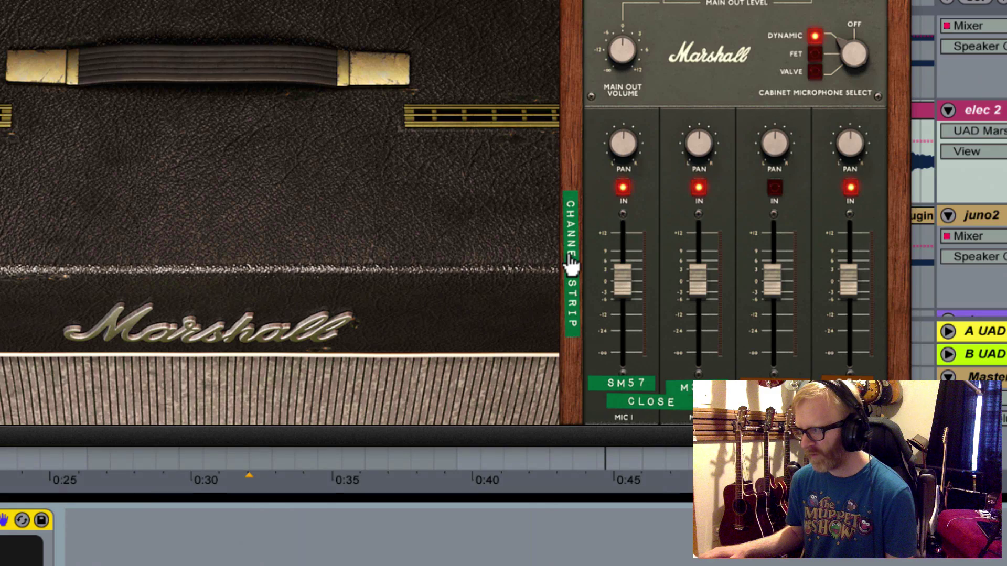
left_click(571, 261)
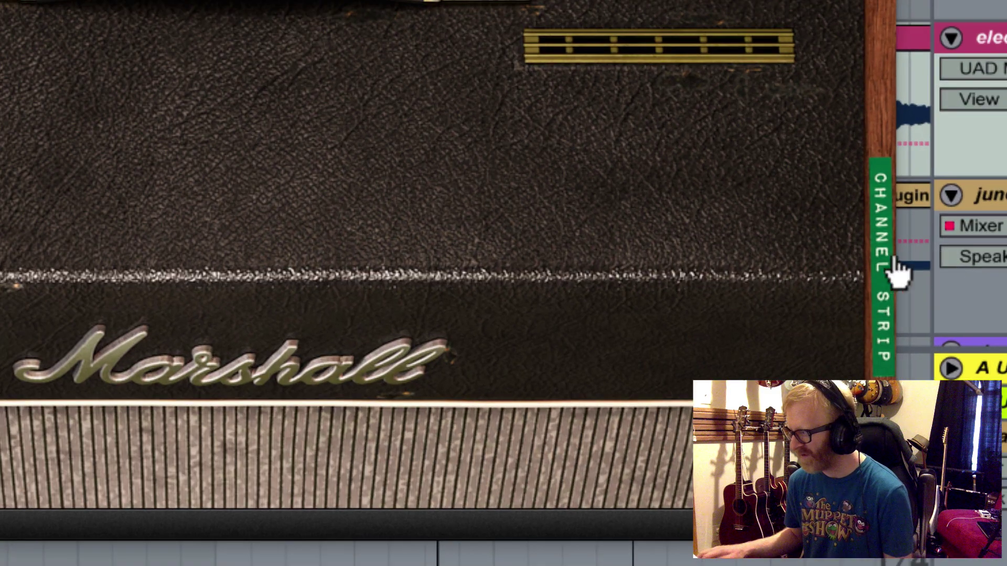
left_click(886, 263)
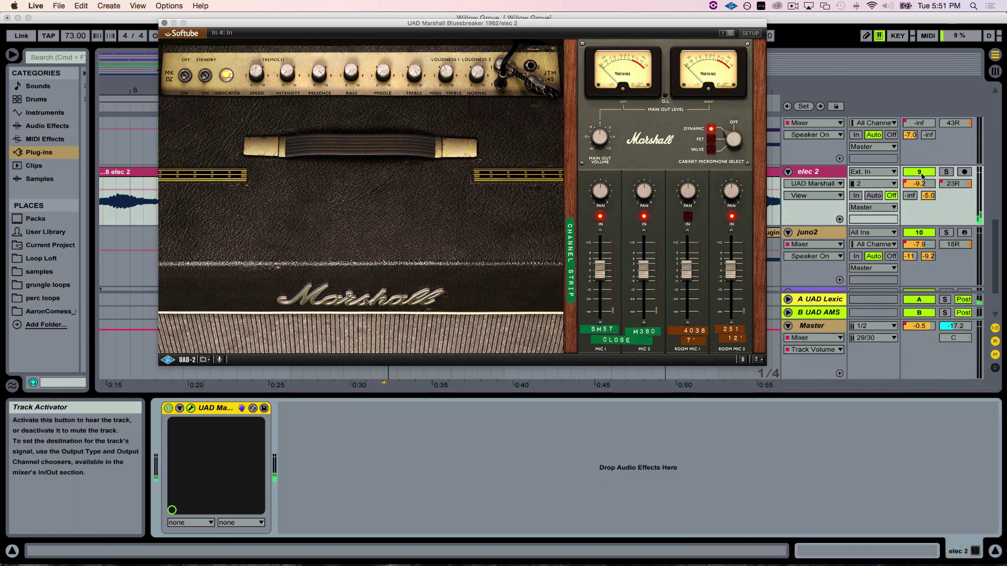
Solo elec 2, compare its Marshall sound with Room Mic 2 switched out and in, and close the plug-in window.
left_click(945, 172)
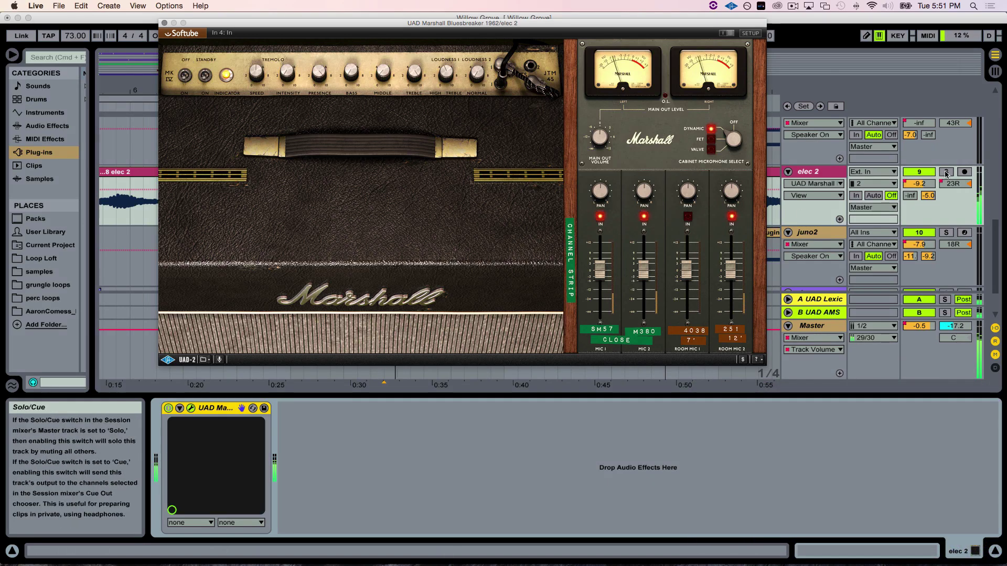
left_click(732, 217)
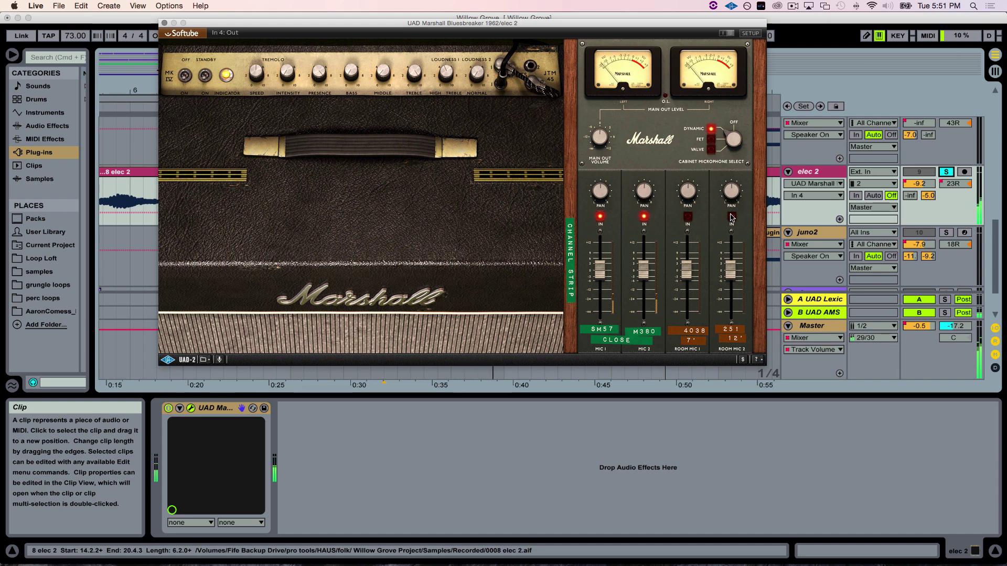
left_click(732, 217)
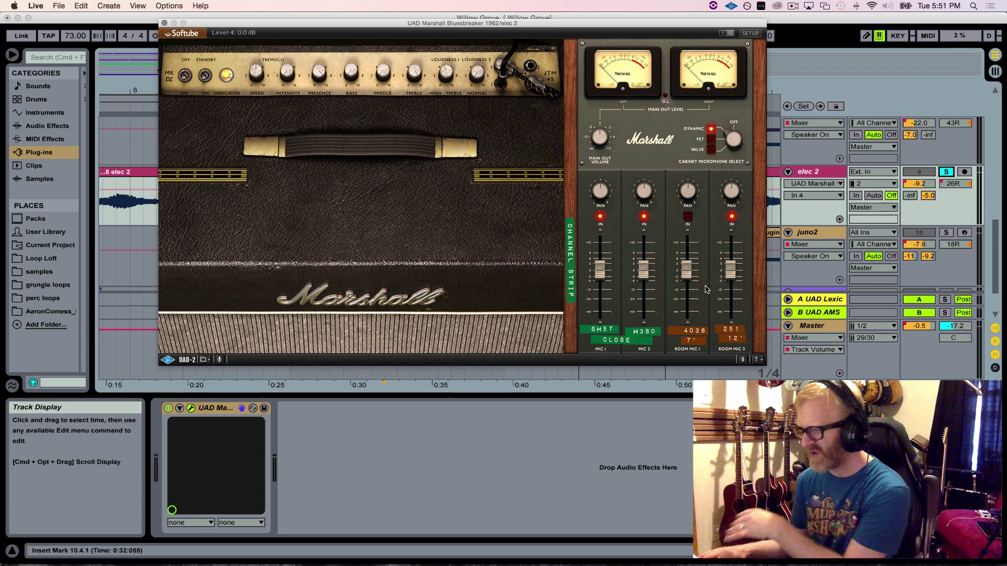
left_click(163, 23)
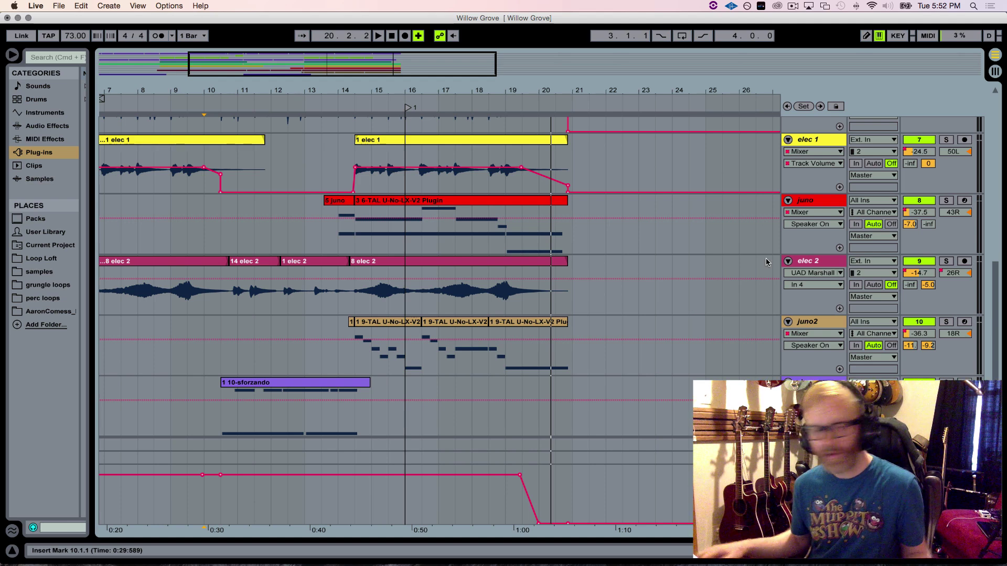
Open the juno track's TAL U-NO-LX-V2 synth to view its 12 Strings 2 preset settings, and close it.
left_click(810, 200)
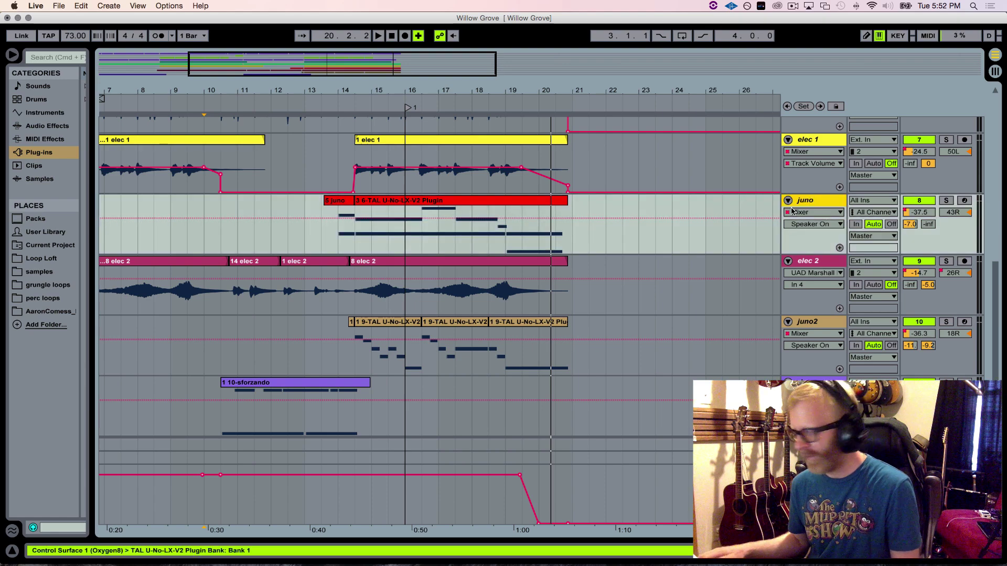
double_click(816, 200)
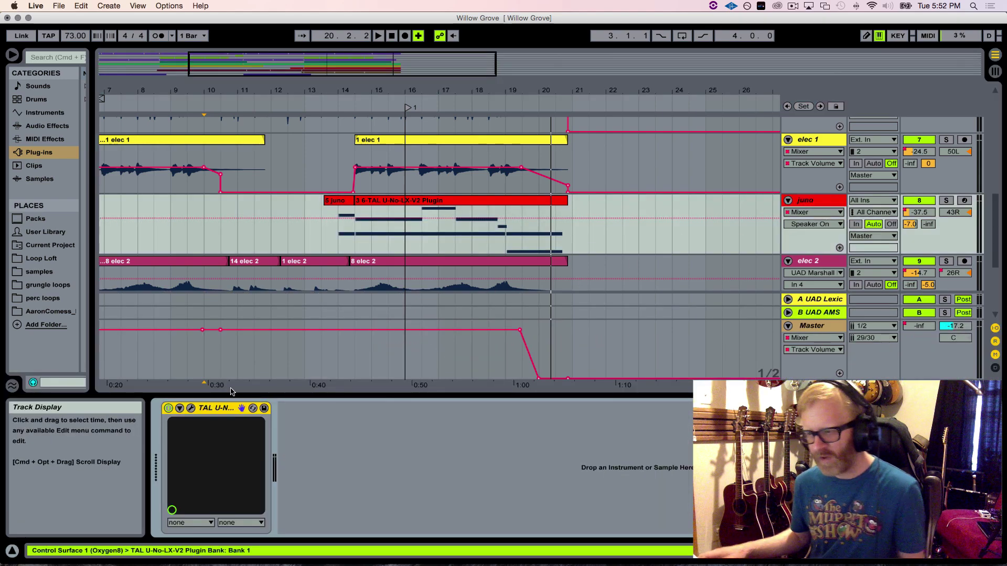
left_click(191, 408)
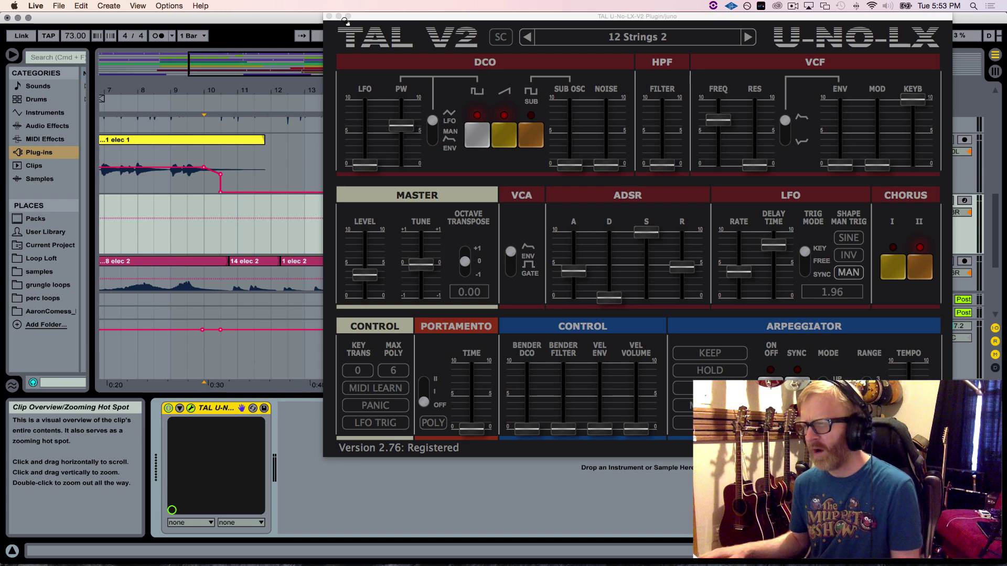
left_click(328, 17)
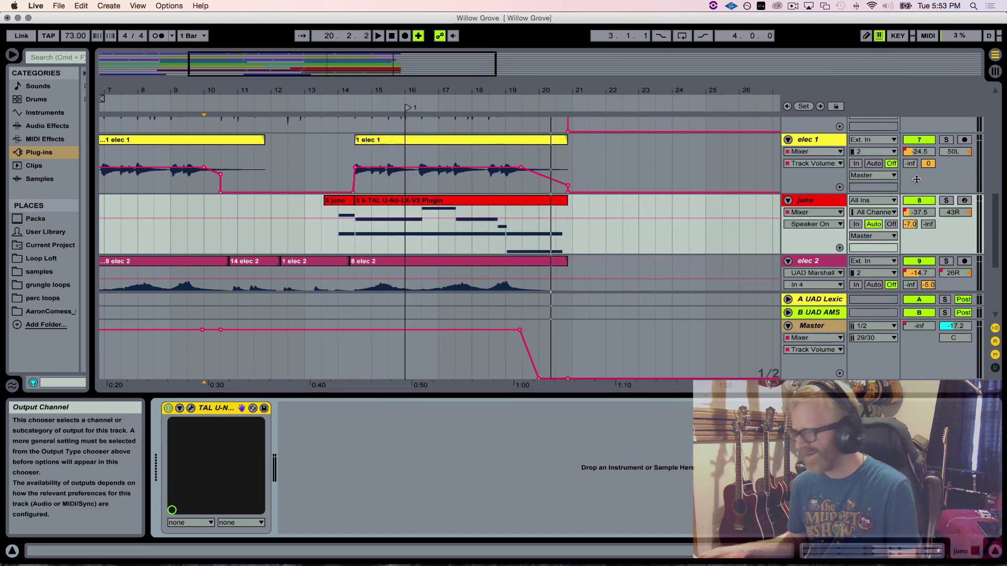
Listen to the juno track soloed from 13.3.1 and stop playback.
key("space")
scroll(939, 194, "down", 3)
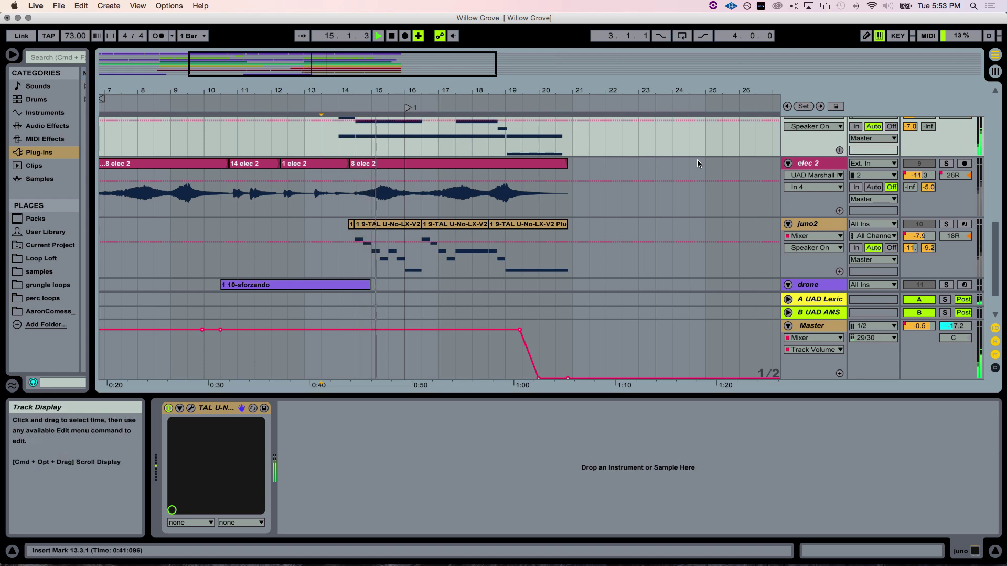
scroll(708, 178, "up", 2)
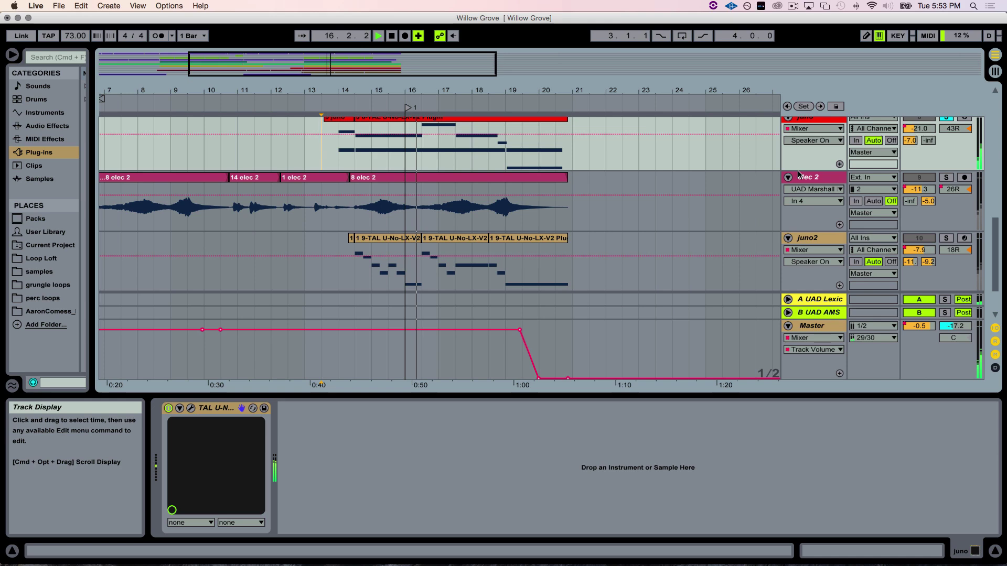
key("space")
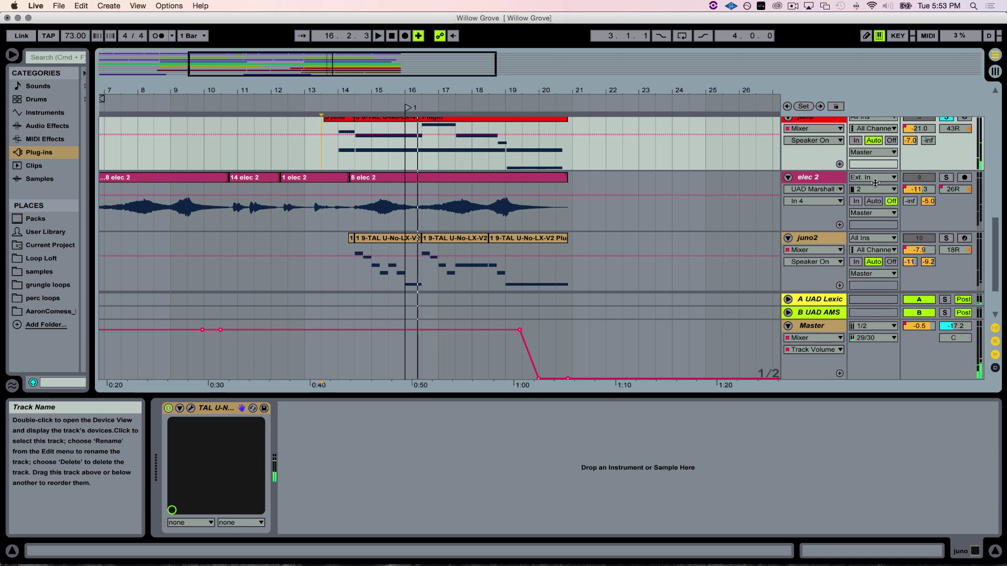
Solo the juno2 track and listen to it from 13.3.1.
left_click(946, 238)
key("space")
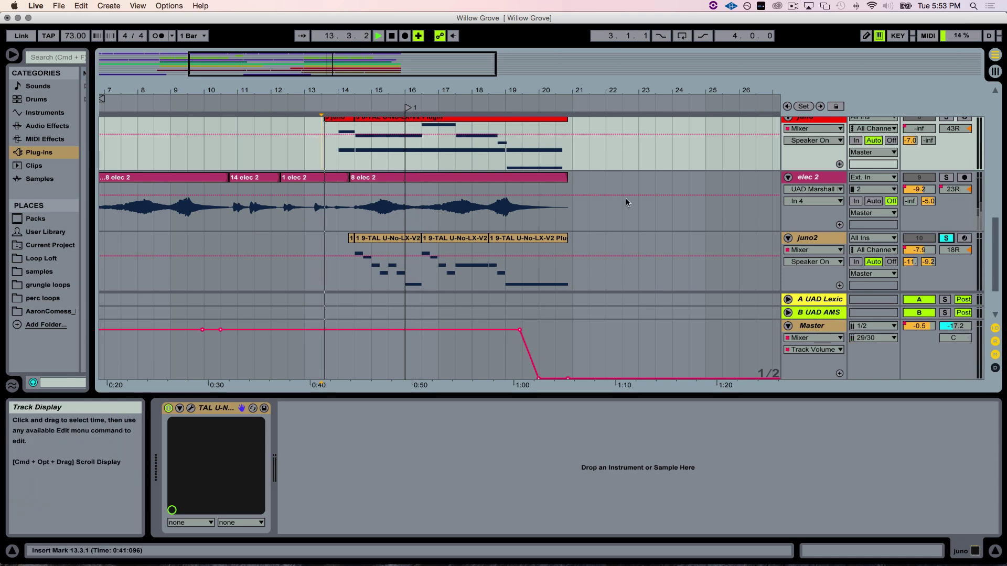
scroll(894, 212, "up", 2)
scroll(895, 212, "up", 3)
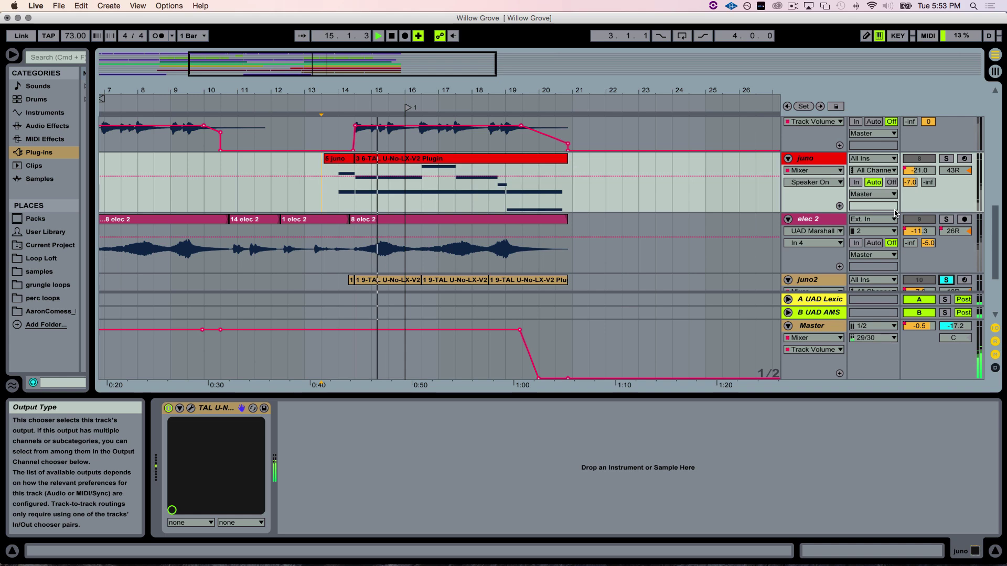
Add juno to the solo alongside juno2, listen to both synth parts together, and stop playback.
left_click(949, 161)
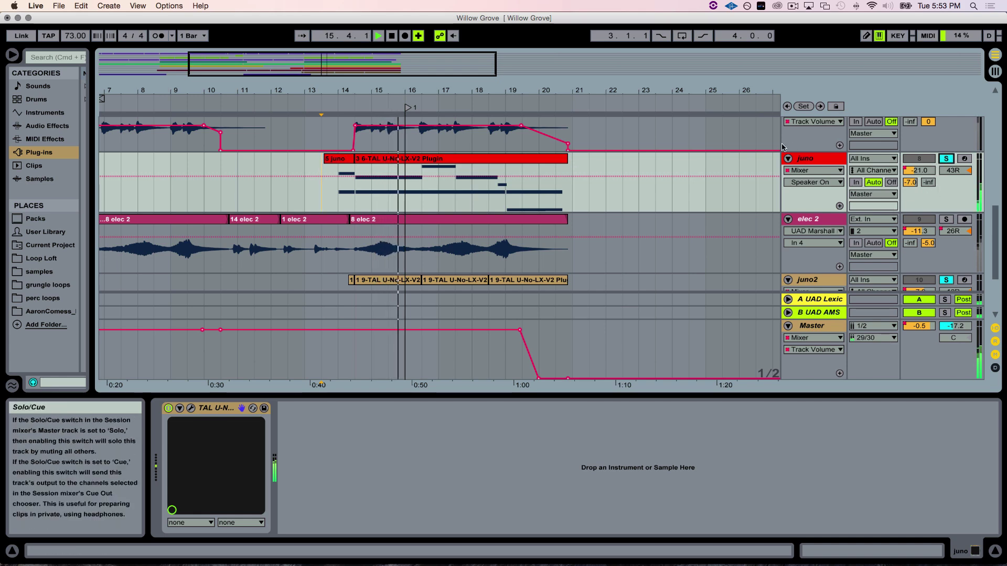
scroll(626, 185, "down", 3)
scroll(625, 185, "down", 8)
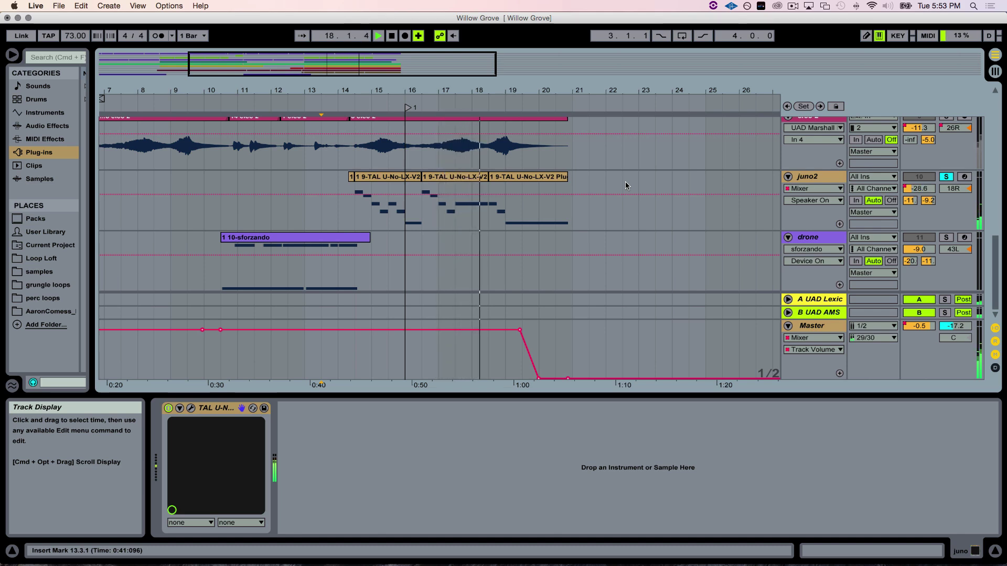
key("space")
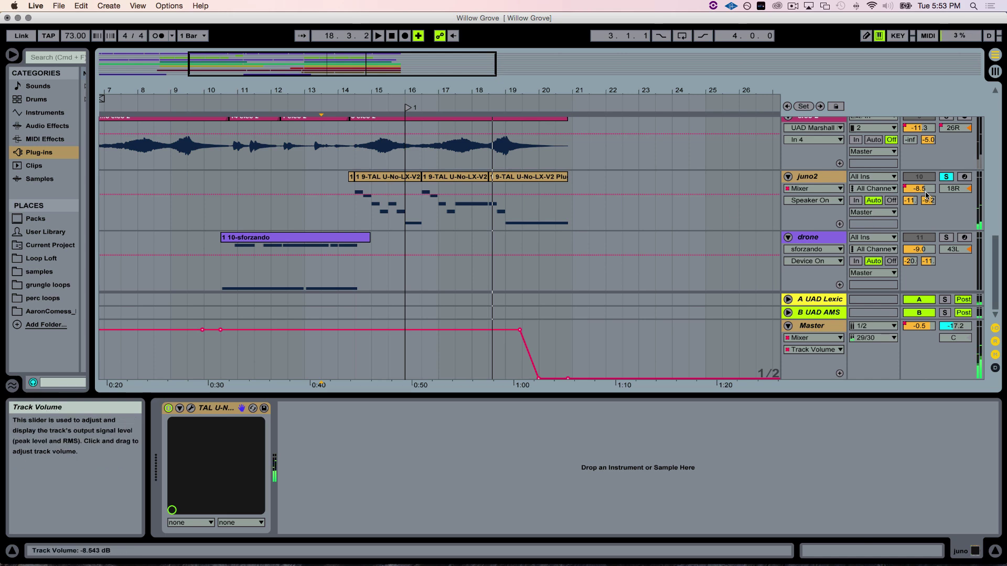
Play the soloed drone track from 10.1.1 and switch its solo off and on to compare the sound.
left_click(209, 240)
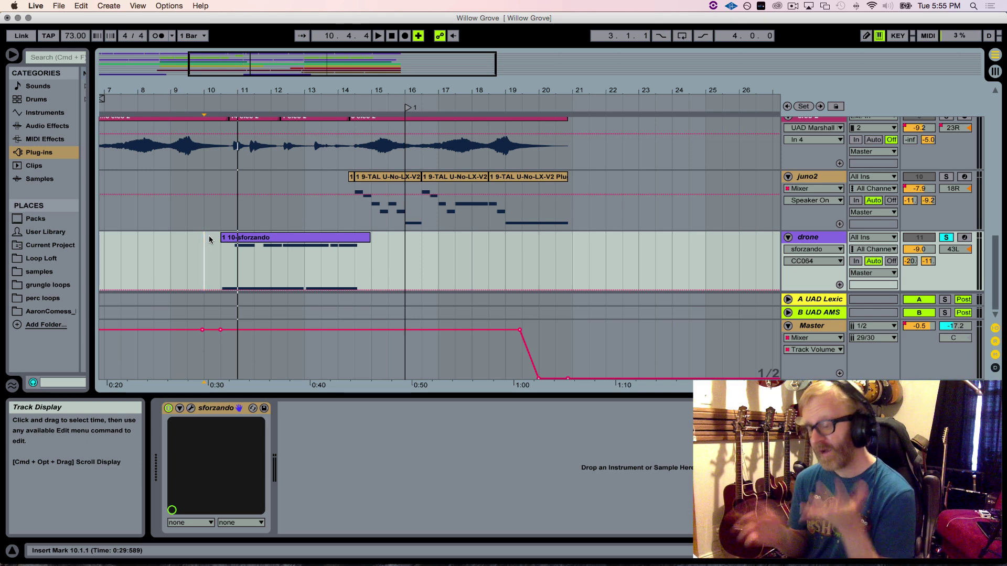
key("space")
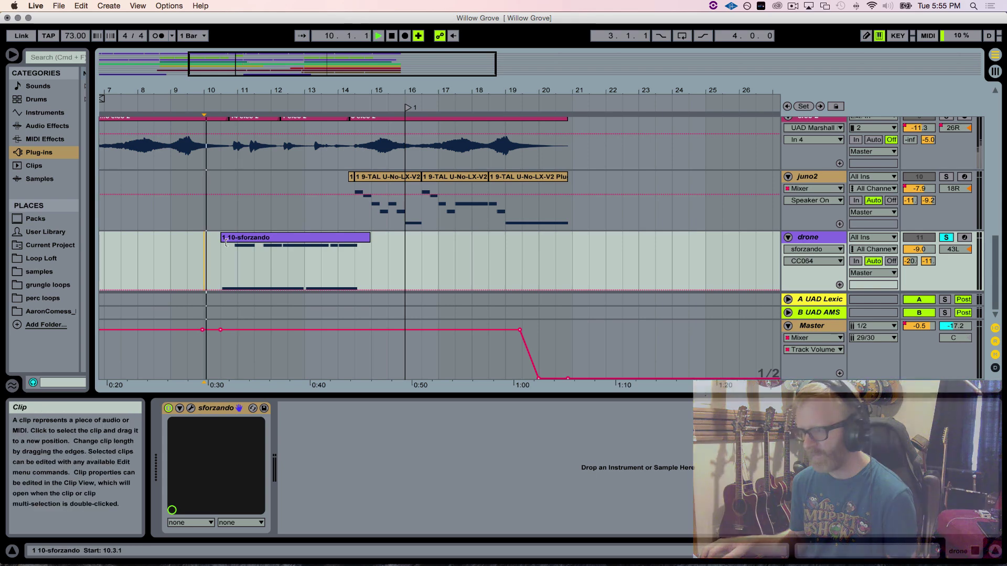
scroll(685, 206, "up", 5)
scroll(685, 206, "down", 5)
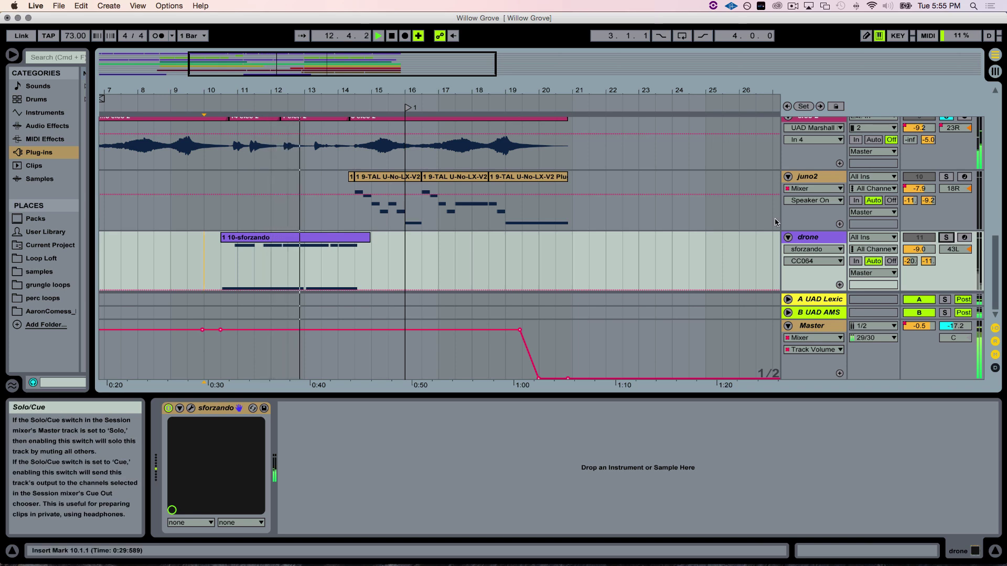
left_click(951, 240)
left_click(951, 240)
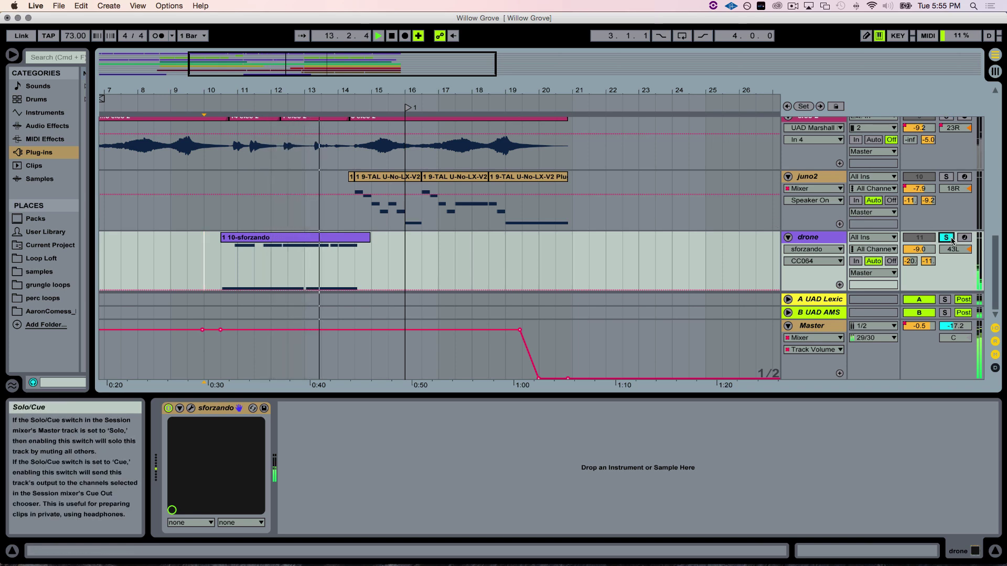